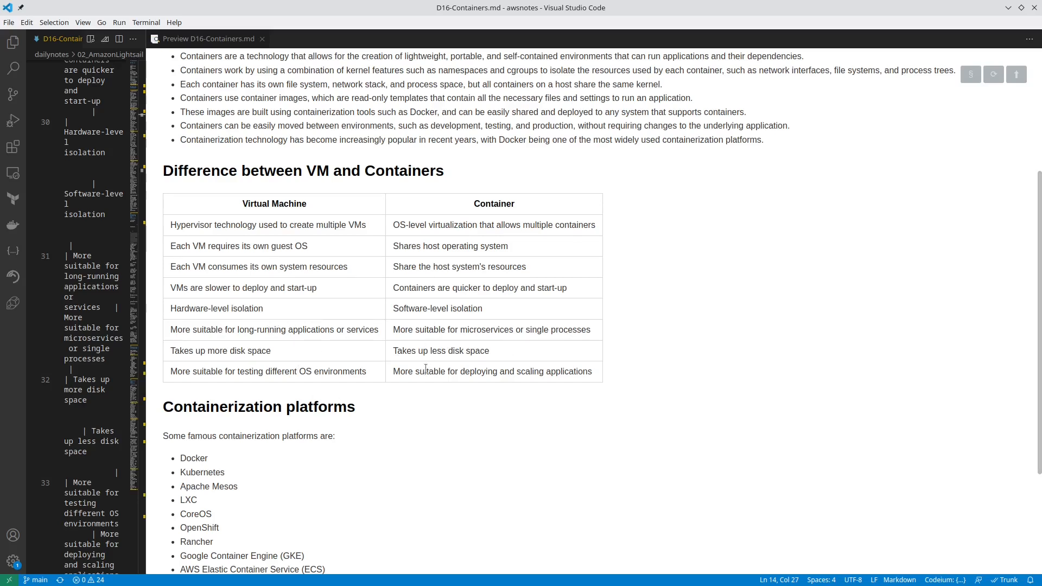
Read the remaining container notes, switch to the Lightsail console in Firefox and start creating a container service
scroll(426, 369, down, 4)
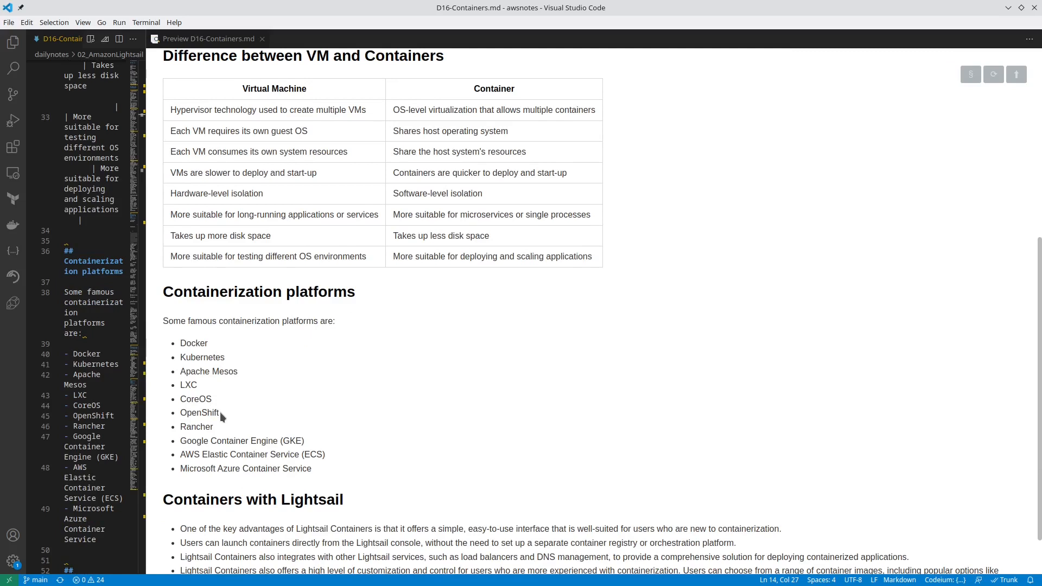
scroll(237, 418, down, 2)
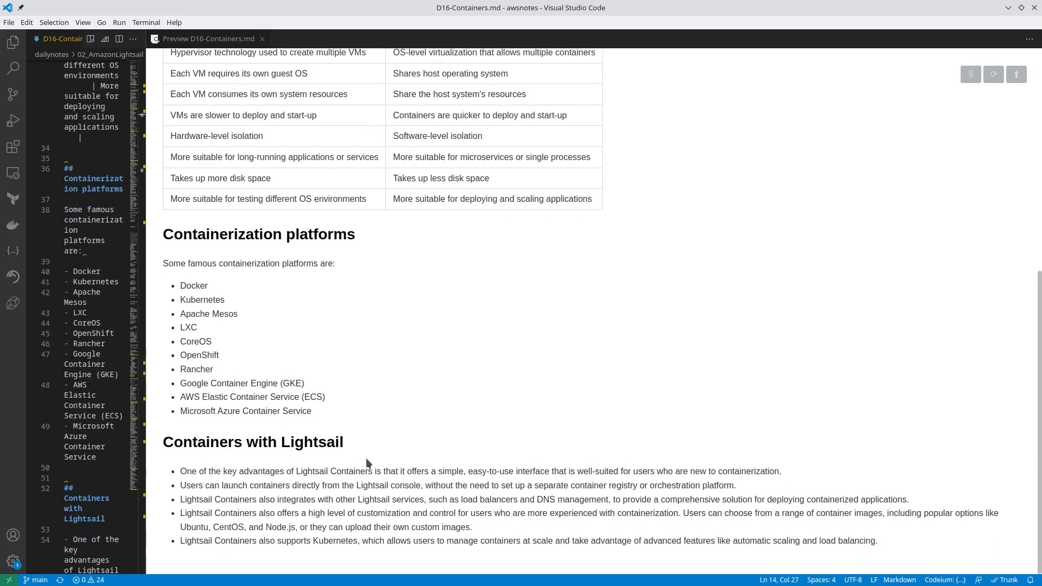
key(alt+Tab)
click(324, 248)
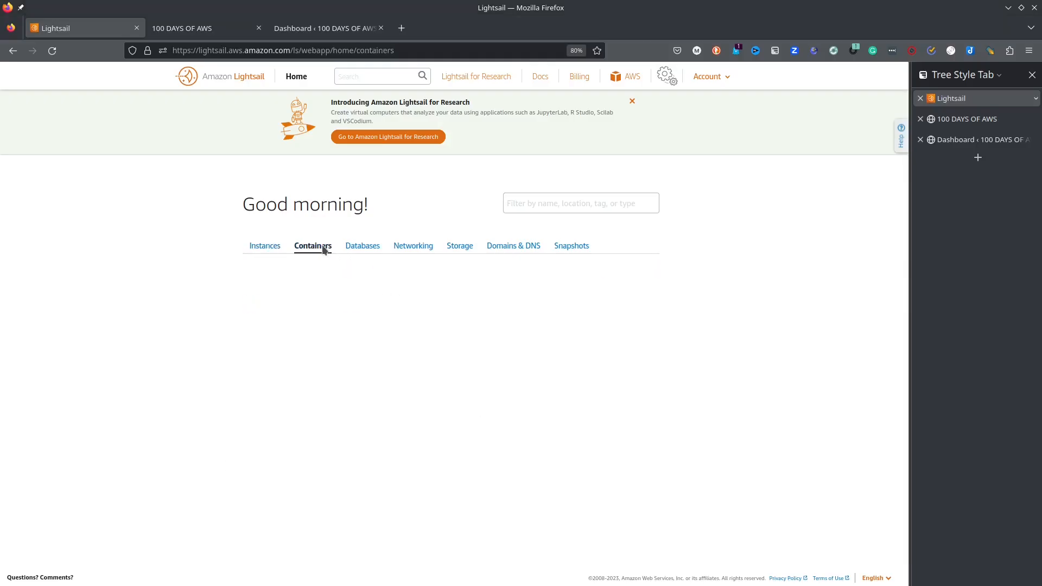
click(434, 367)
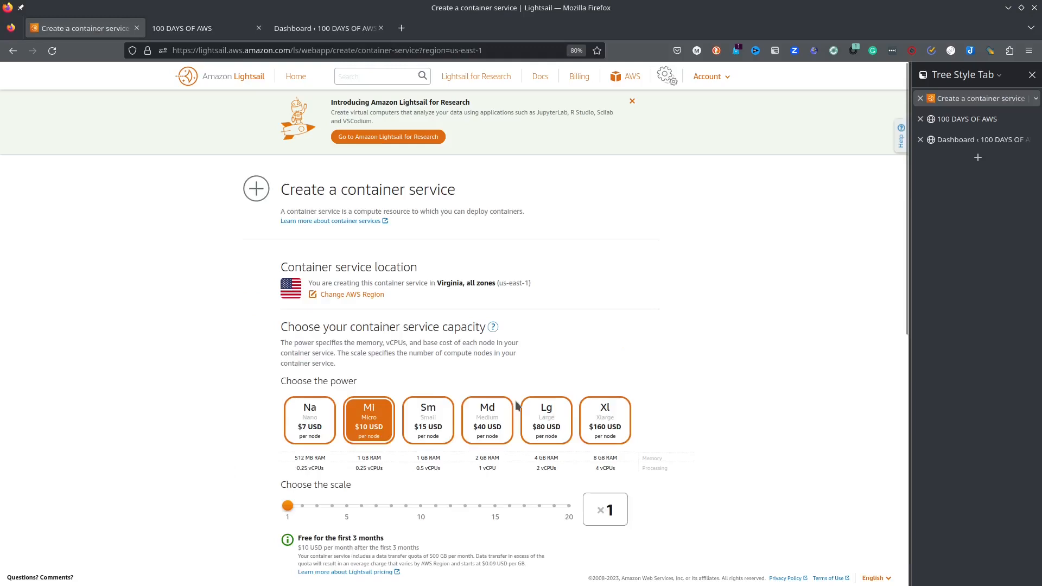
Set the container service's power to Nano and review the deployment, name and summary sections
scroll(239, 393, down, 4)
scroll(238, 393, up, 3)
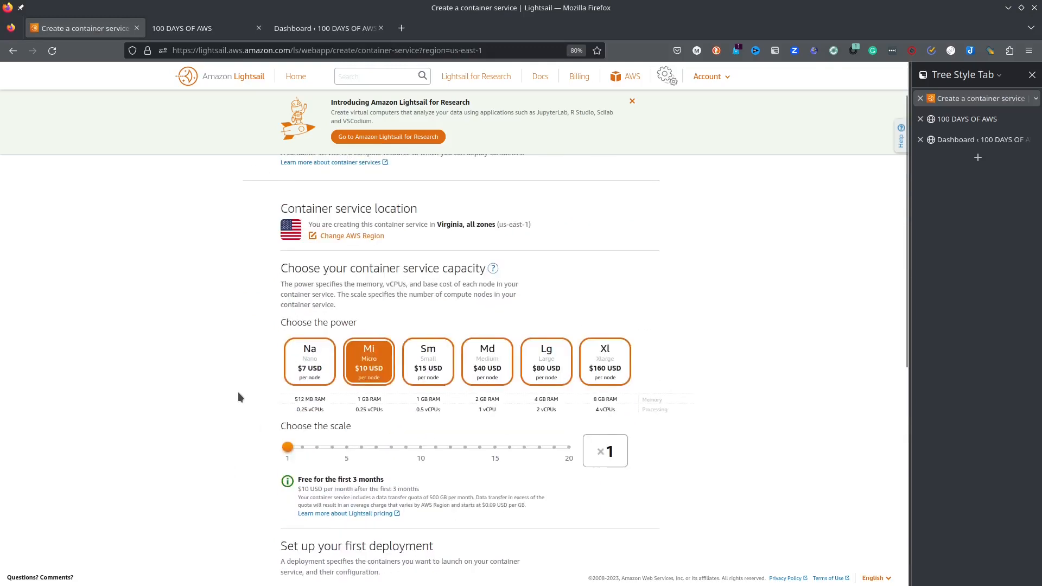
click(304, 365)
scroll(114, 420, down, 3)
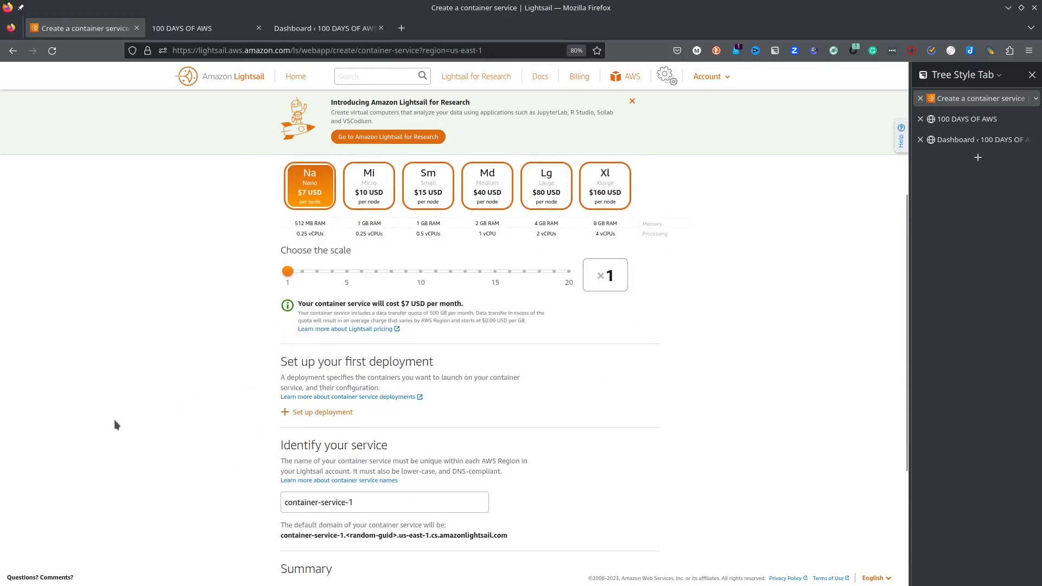
scroll(114, 419, down, 2)
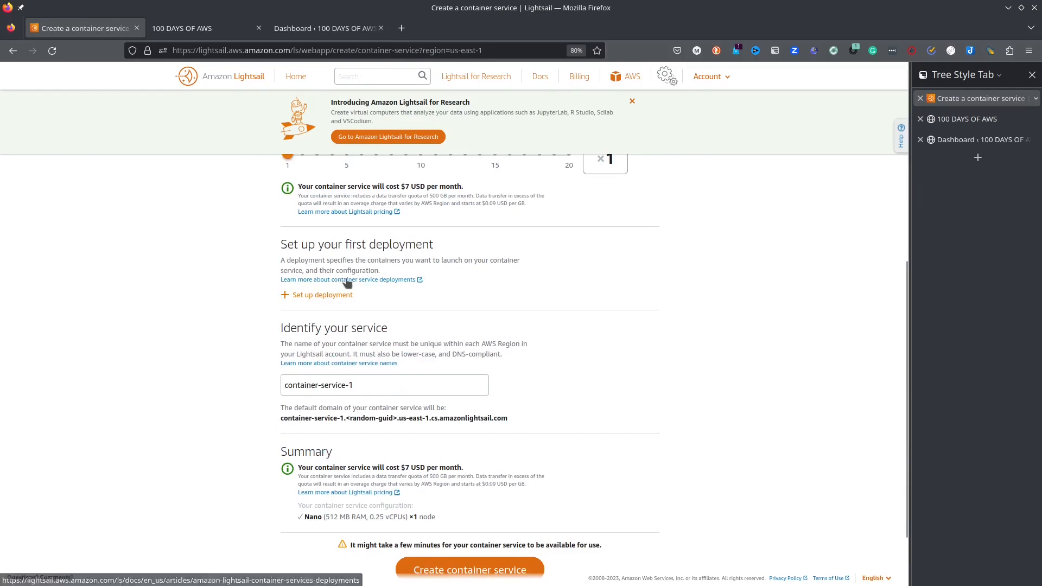
scroll(255, 320, down, 2)
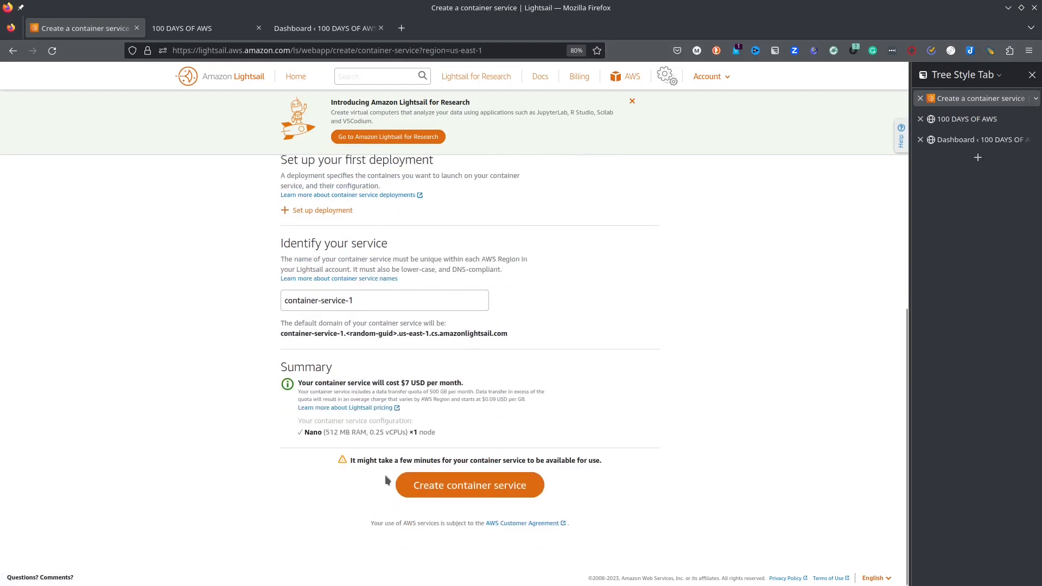
Change the container service's AWS Region to Mumbai (ap-south-1)
scroll(369, 480, up, 8)
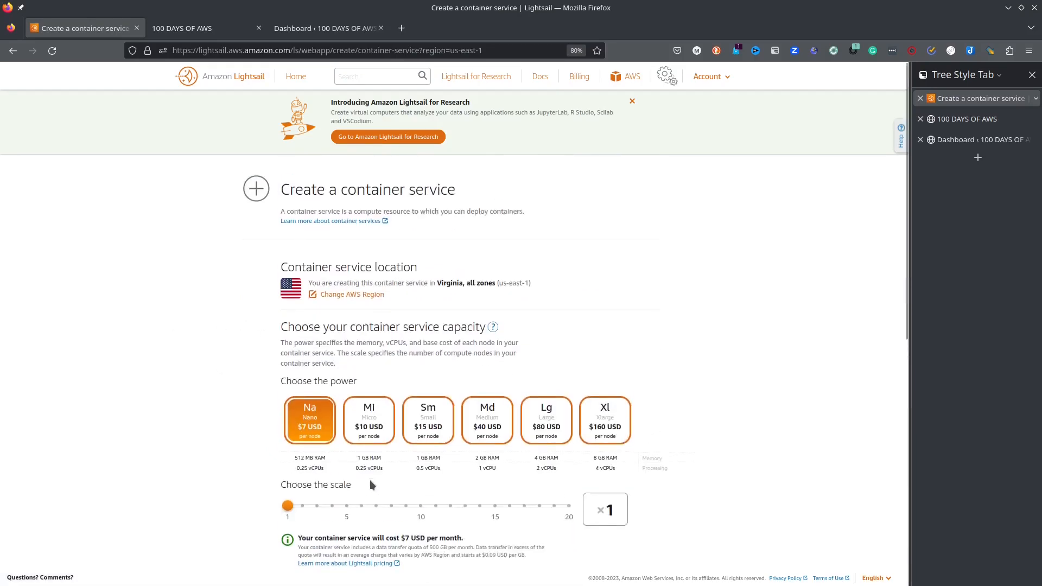
click(340, 294)
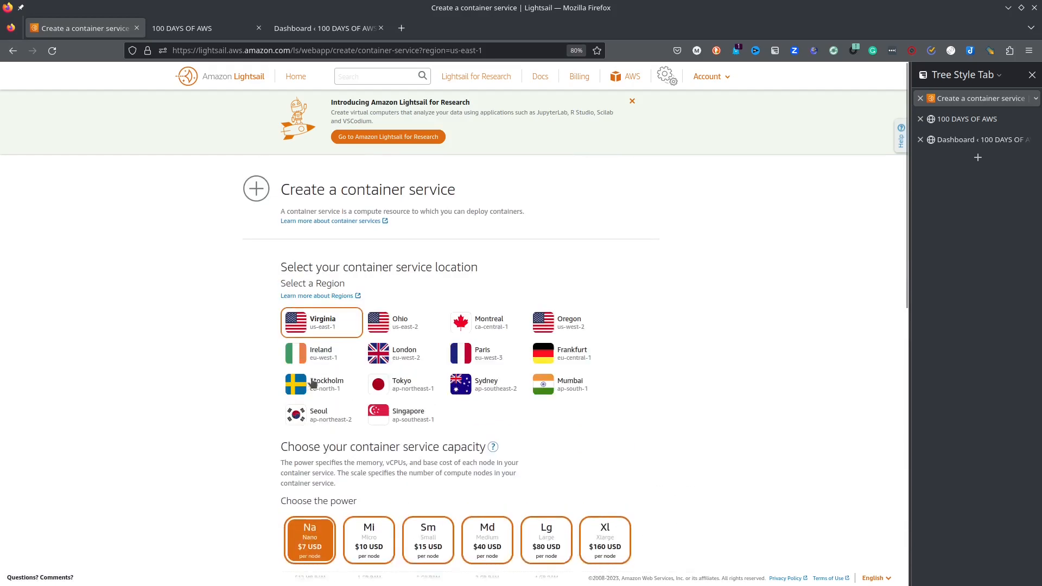
click(564, 385)
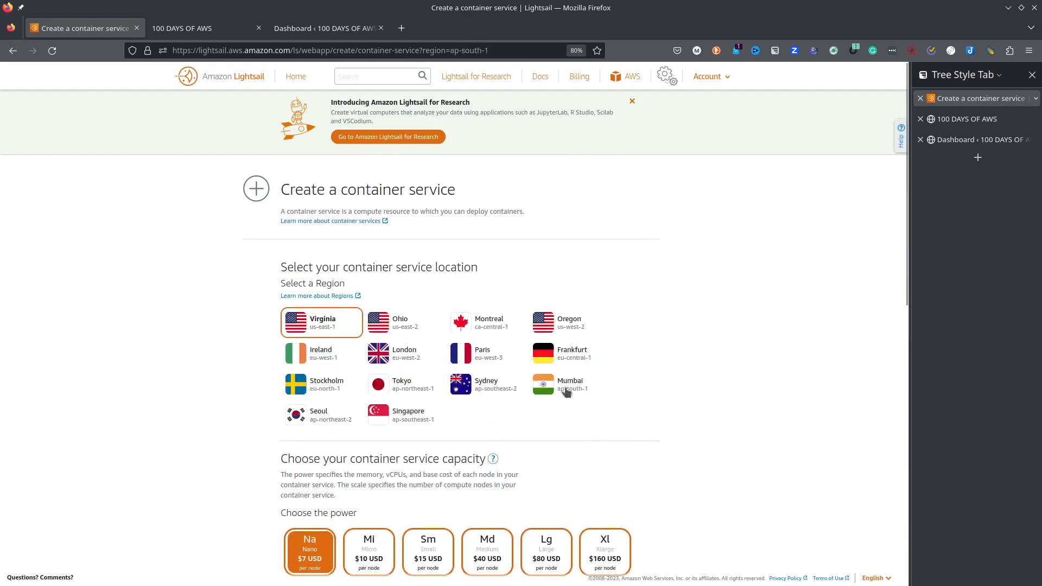
Check the monthly cost summary and create the container service under the name container-service-1
scroll(629, 426, down, 5)
scroll(628, 425, down, 5)
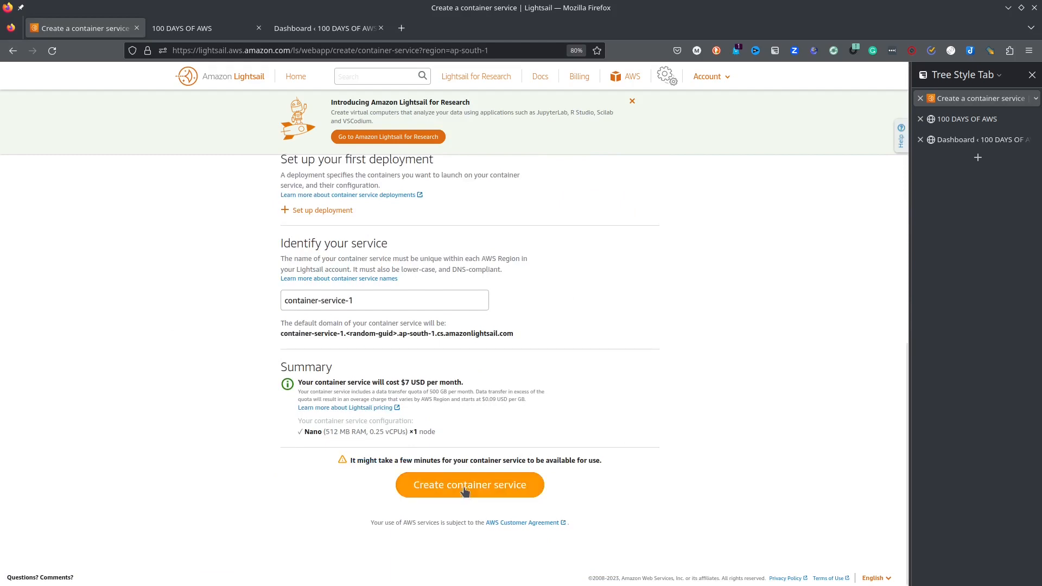
drag(296, 391, 547, 401)
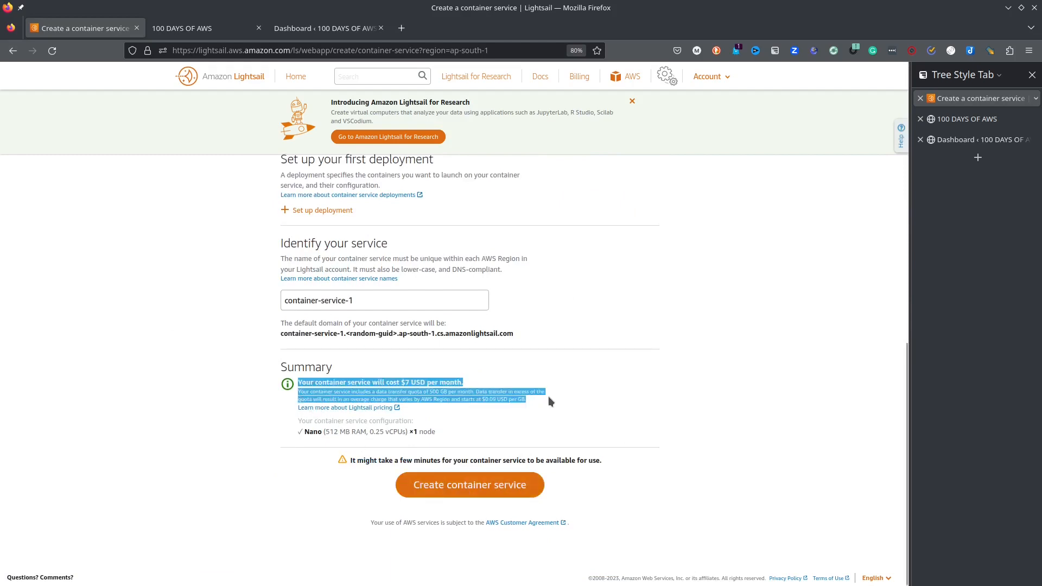
click(289, 416)
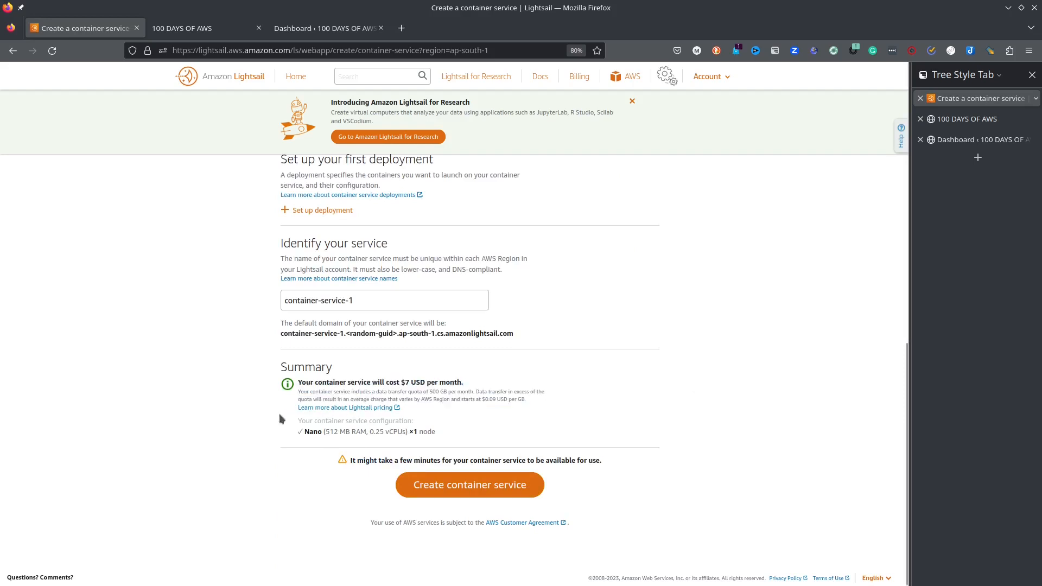
click(529, 484)
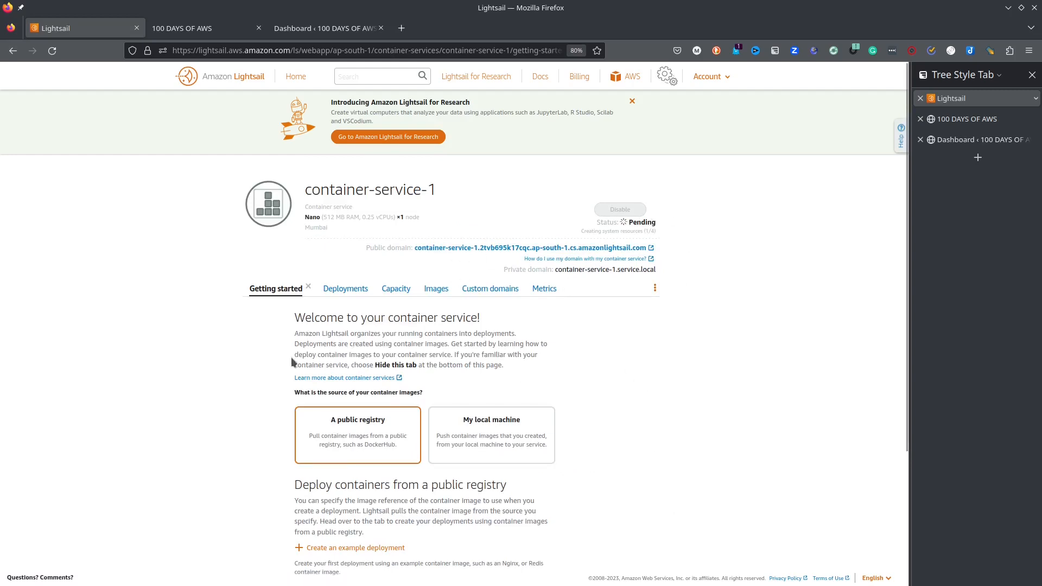
Review the new service's getting-started guidance, deployments, capacity configuration and stored image options
scroll(291, 357, down, 3)
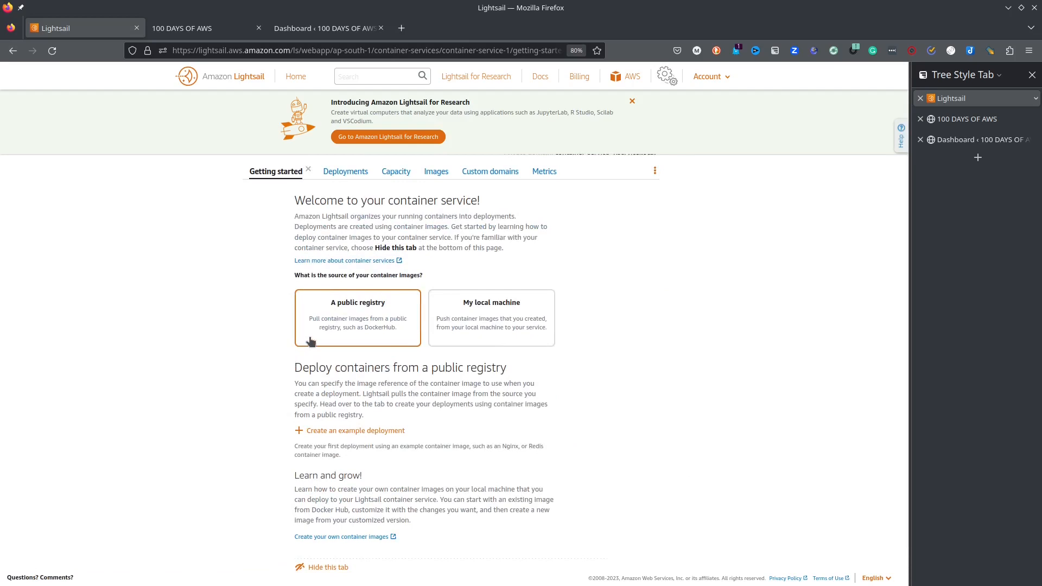
scroll(311, 340, down, 1)
scroll(310, 341, up, 3)
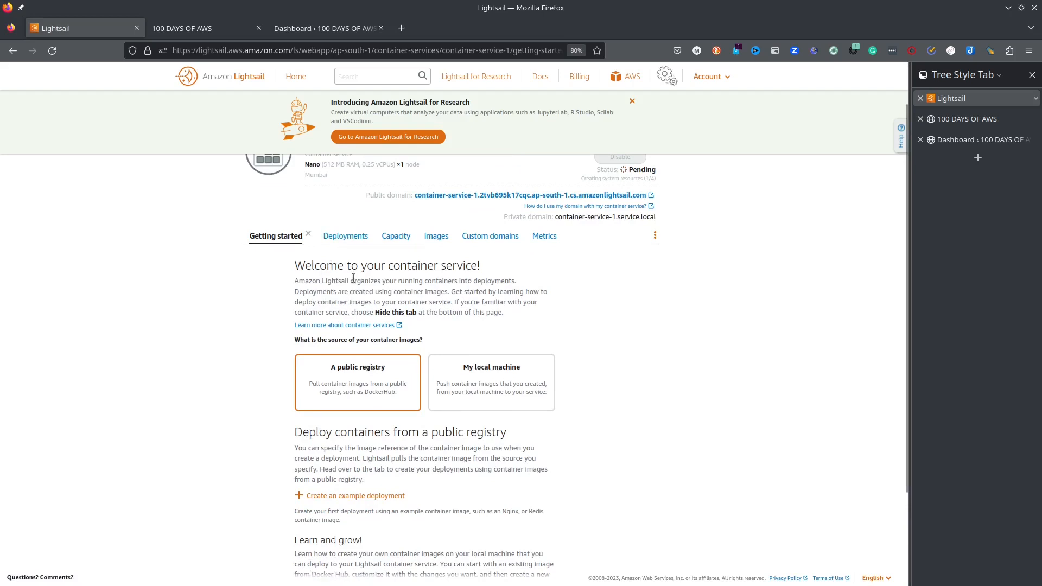
click(353, 239)
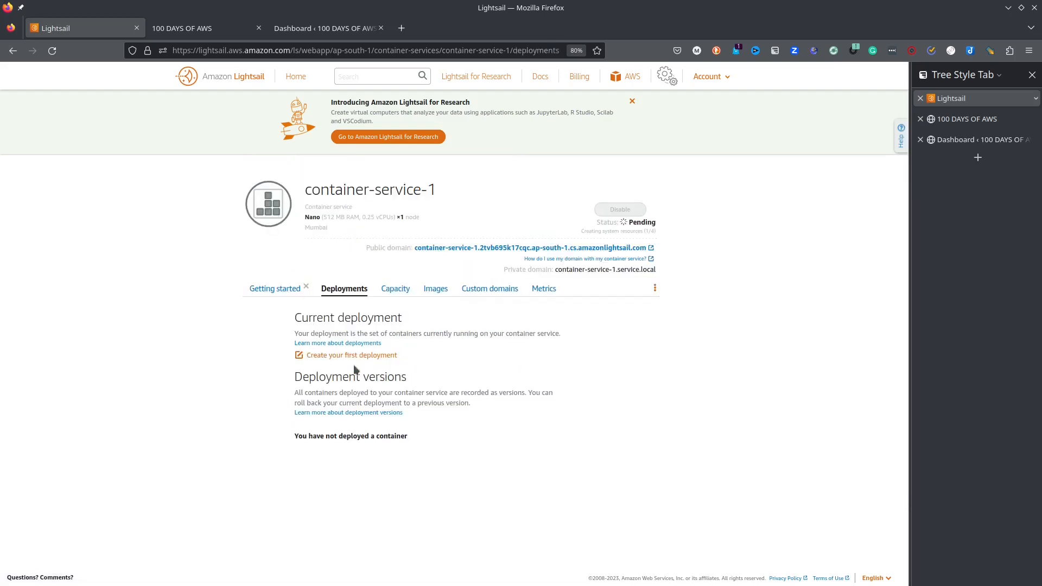
click(406, 288)
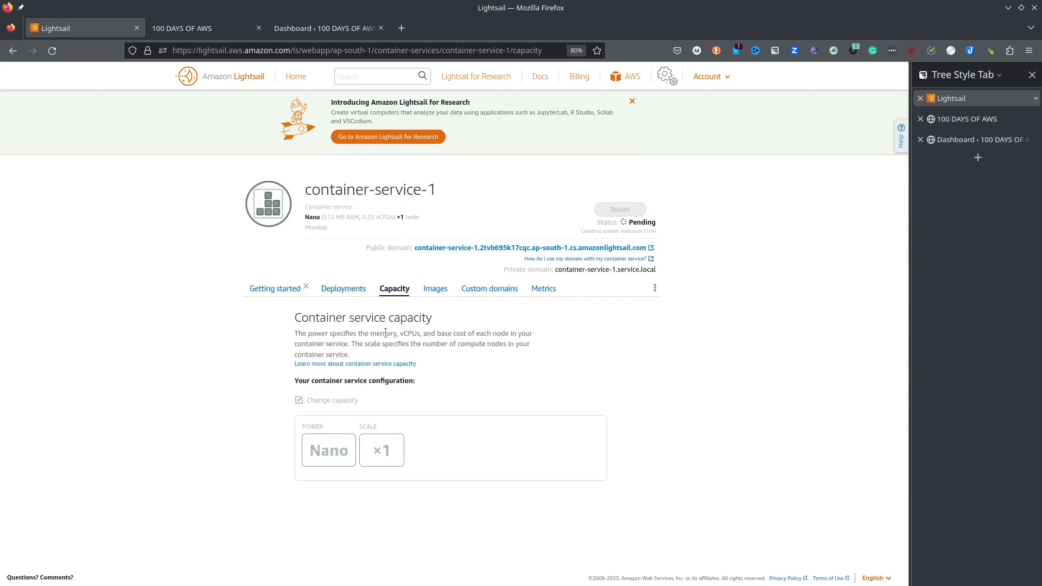
click(434, 289)
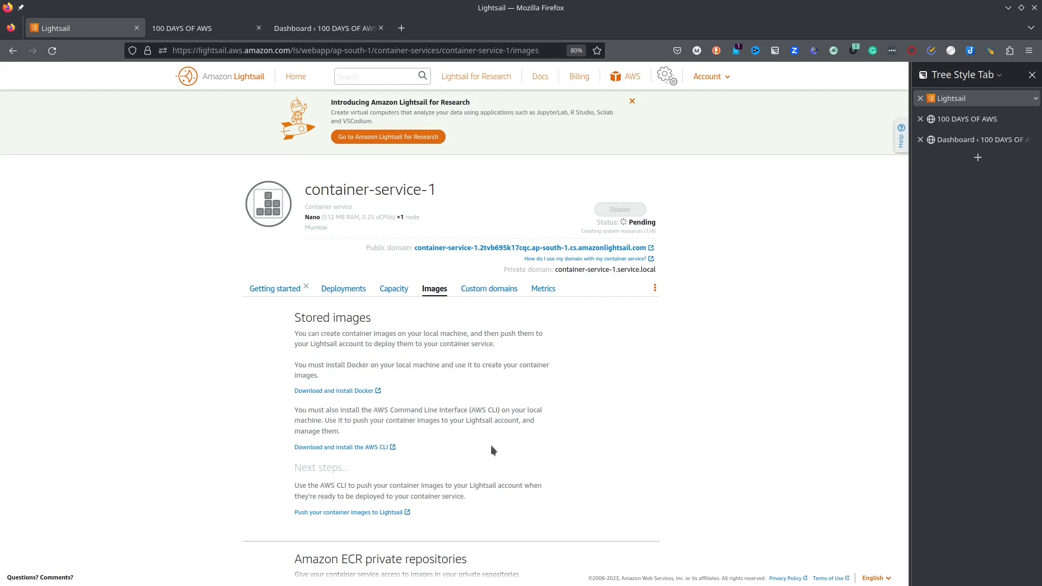
scroll(491, 447, down, 2)
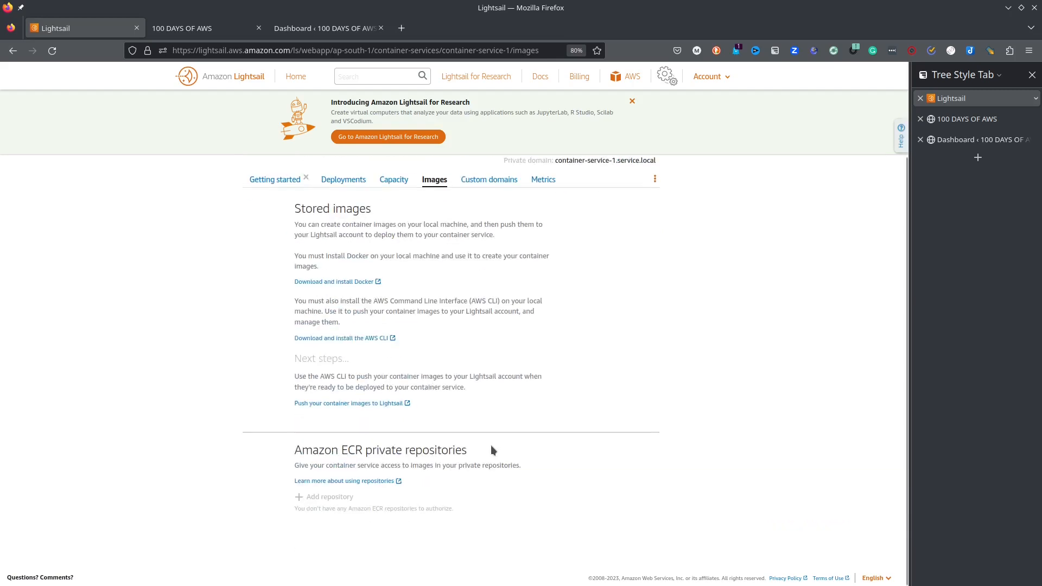
scroll(491, 445, up, 2)
Examine the service's custom domain settings, its default domain and its metric graphs
click(489, 289)
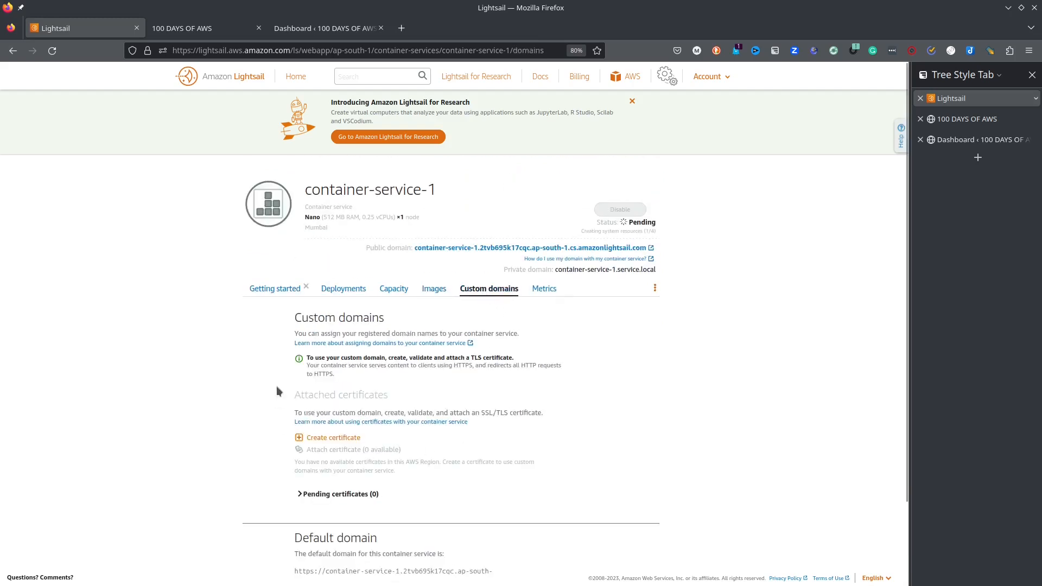
scroll(302, 527, down, 2)
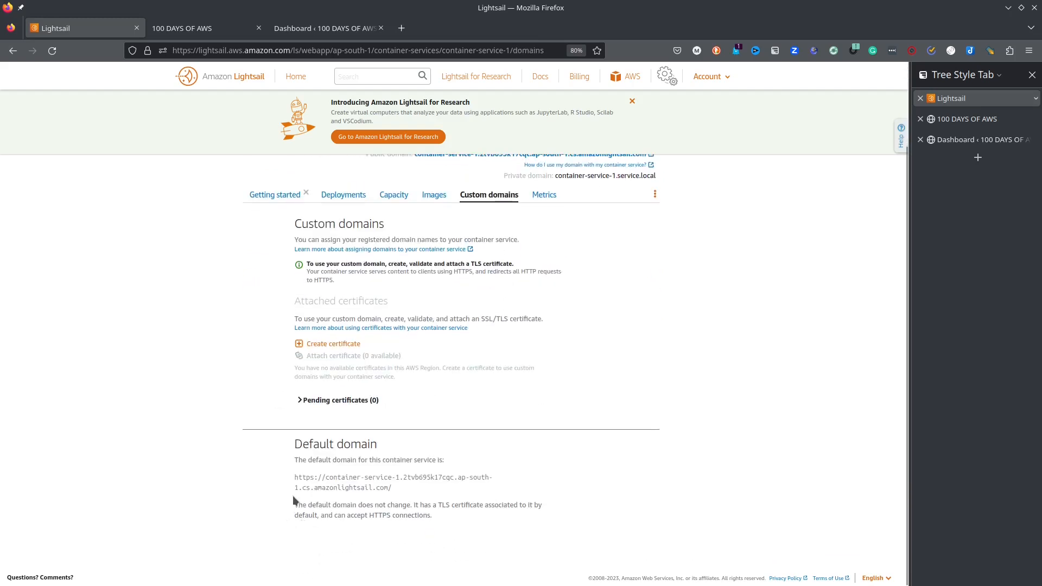
drag(288, 475, 297, 508)
click(474, 520)
click(556, 194)
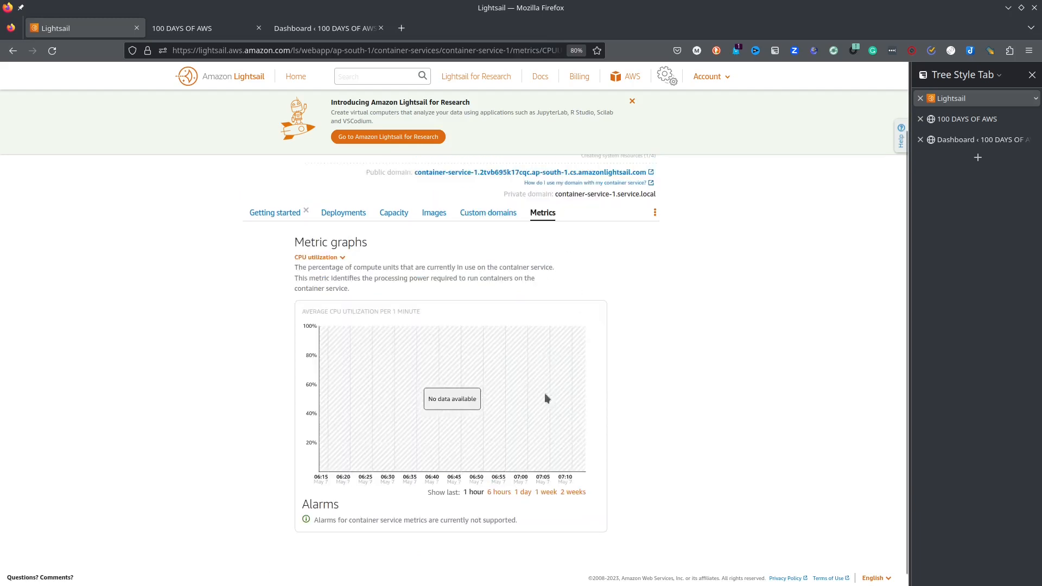
Create an example Nginx deployment from the public registry, keeping the container name nginx
click(275, 213)
scroll(301, 330, down, 3)
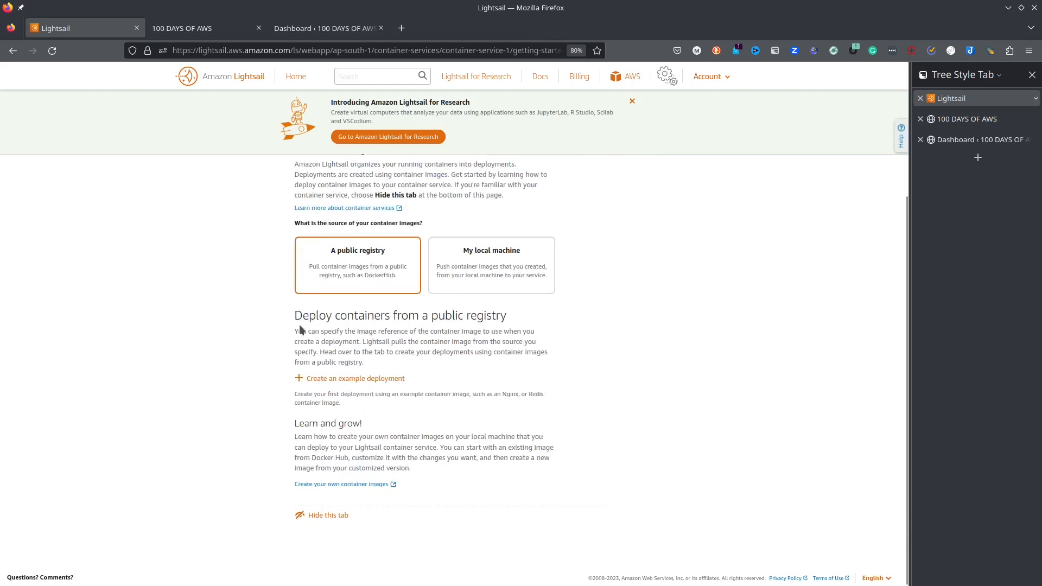
click(353, 379)
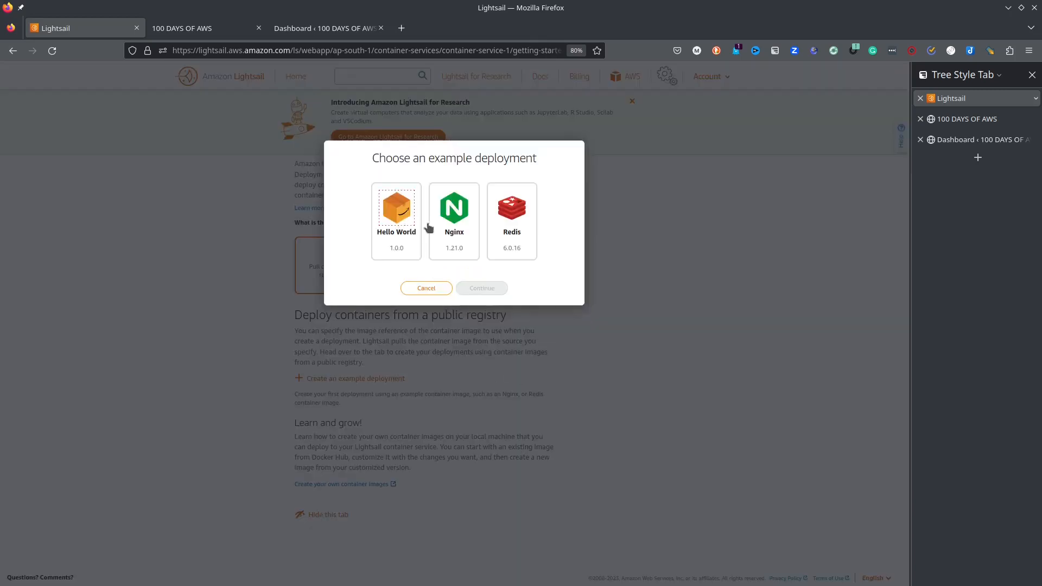
click(444, 215)
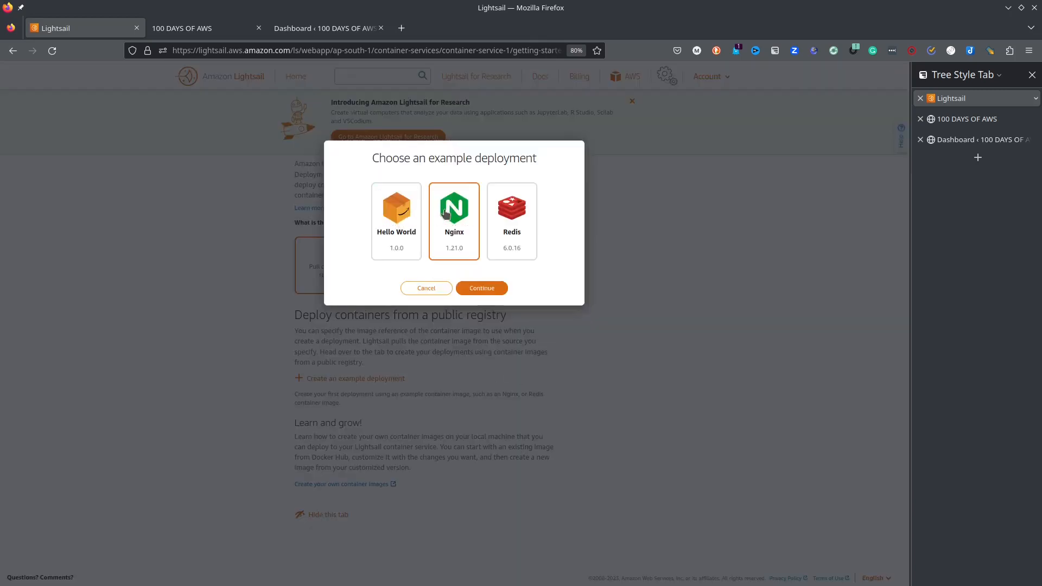
click(482, 289)
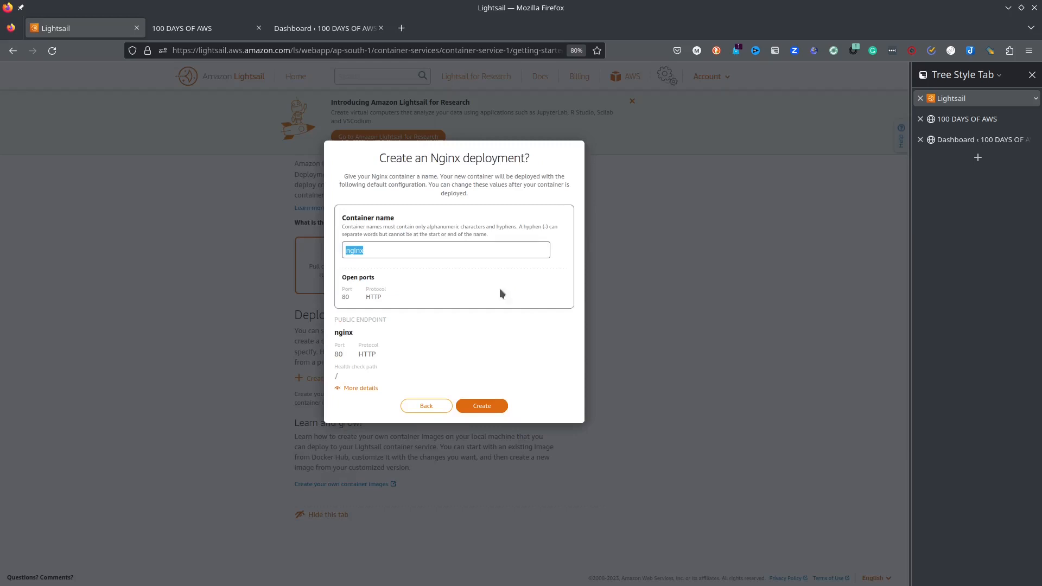
click(482, 406)
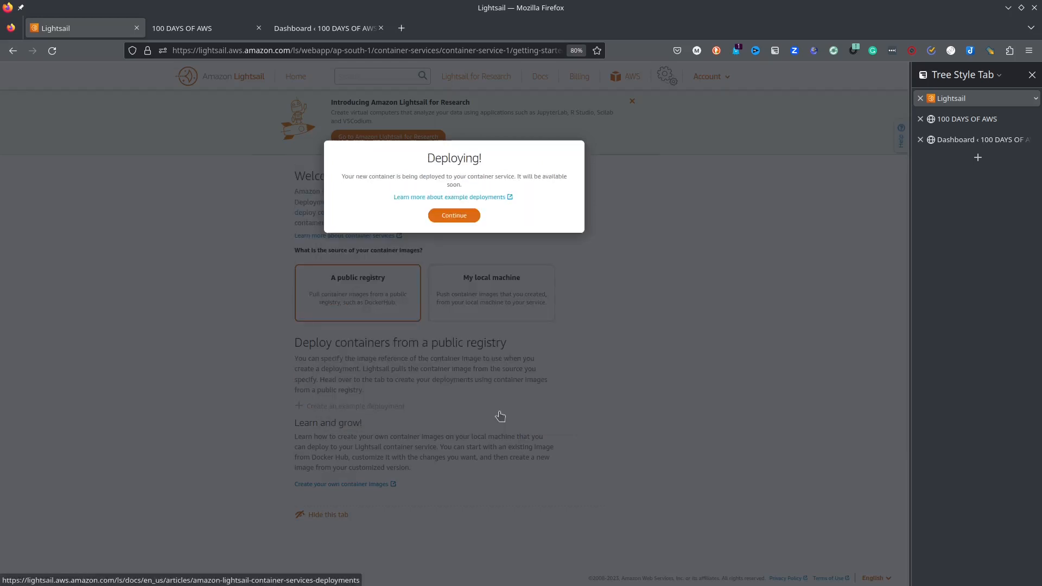
click(454, 215)
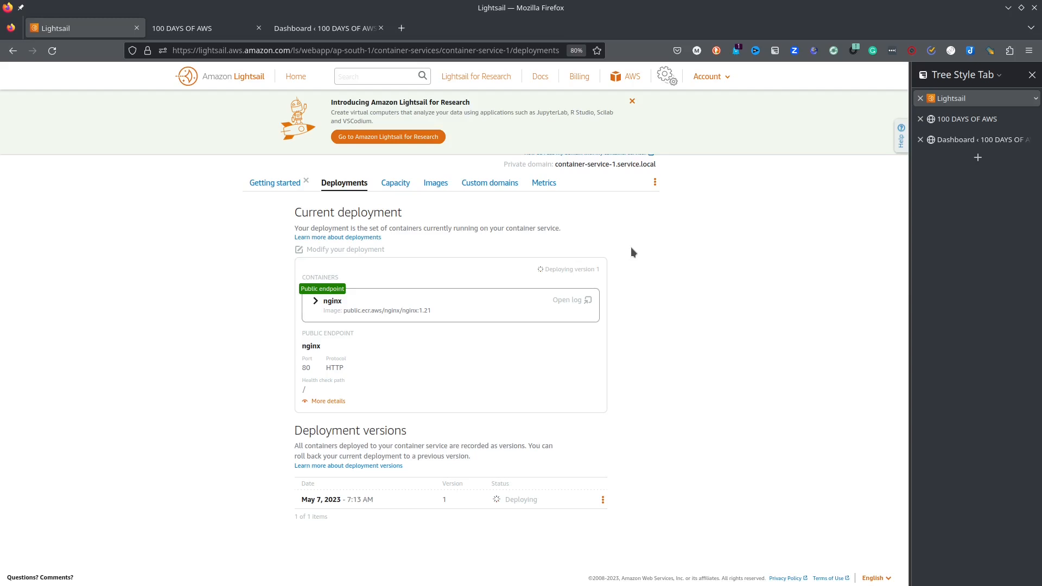
Refresh the deployments page and examine the nginx deployment's public endpoint health-check details and its container's open ports
key(F5)
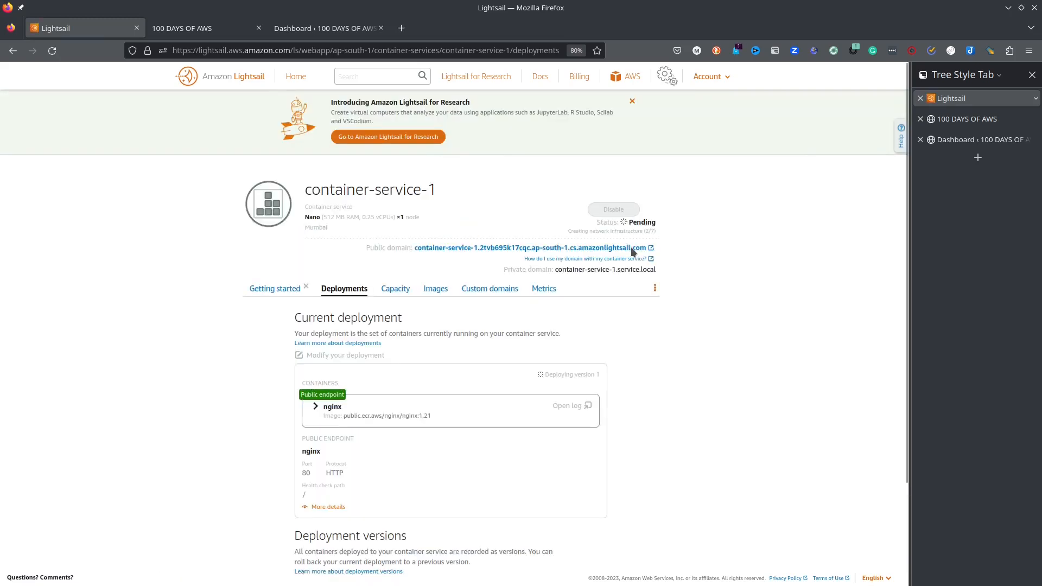
scroll(670, 422, down, 3)
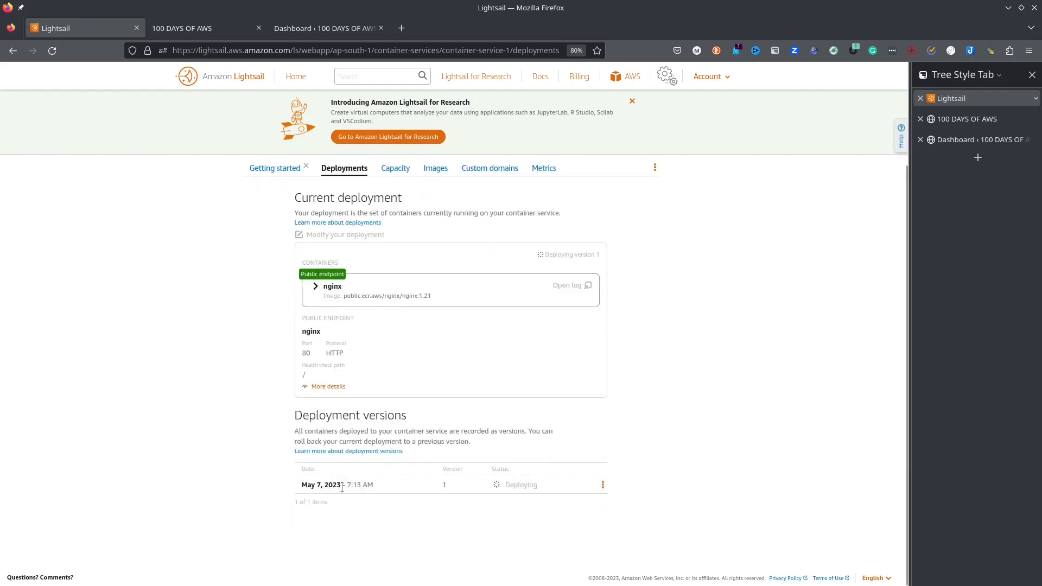
click(327, 386)
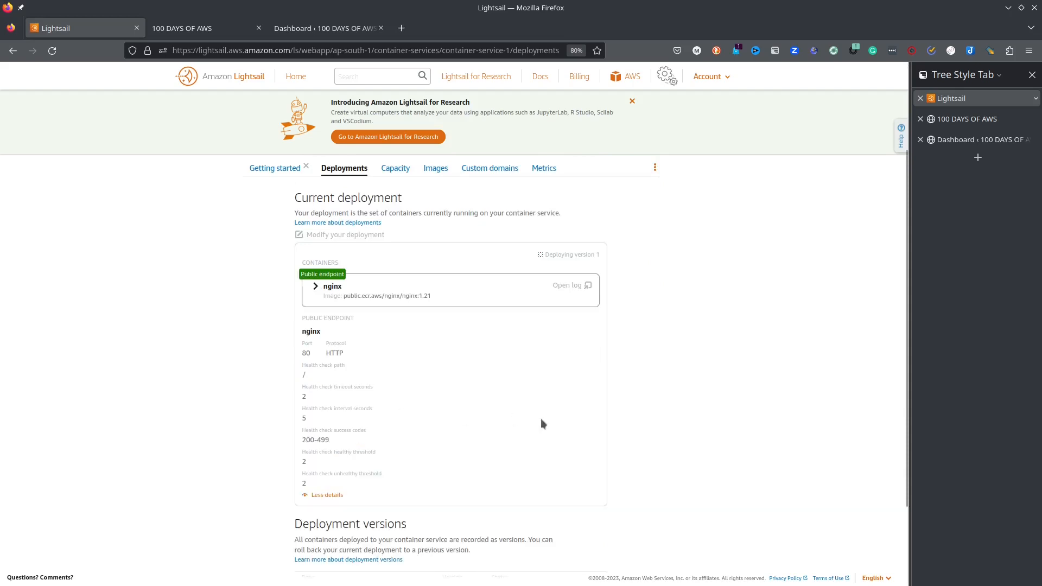
drag(304, 394, 356, 492)
click(463, 454)
click(336, 304)
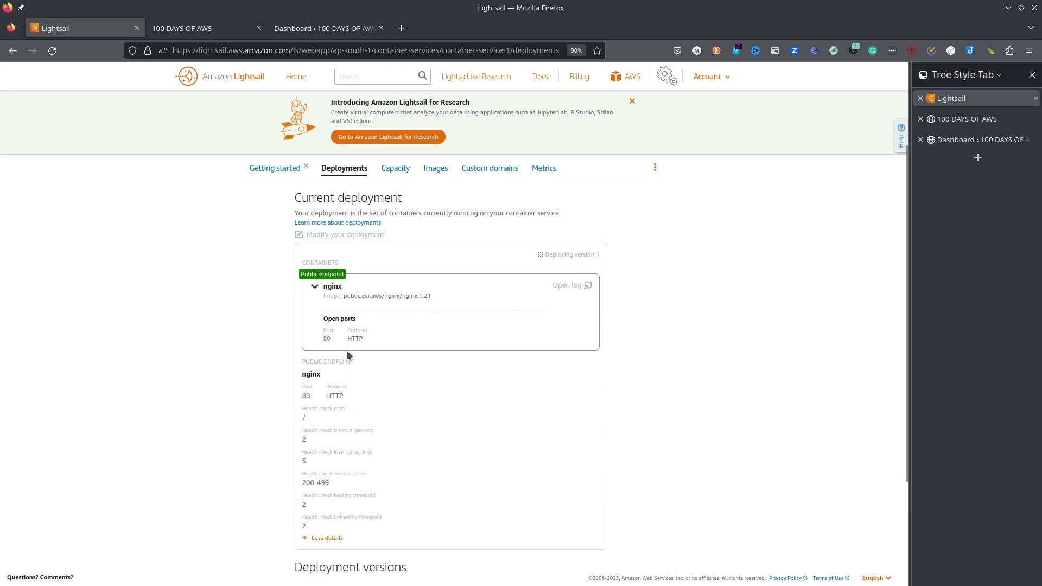
drag(321, 337, 476, 364)
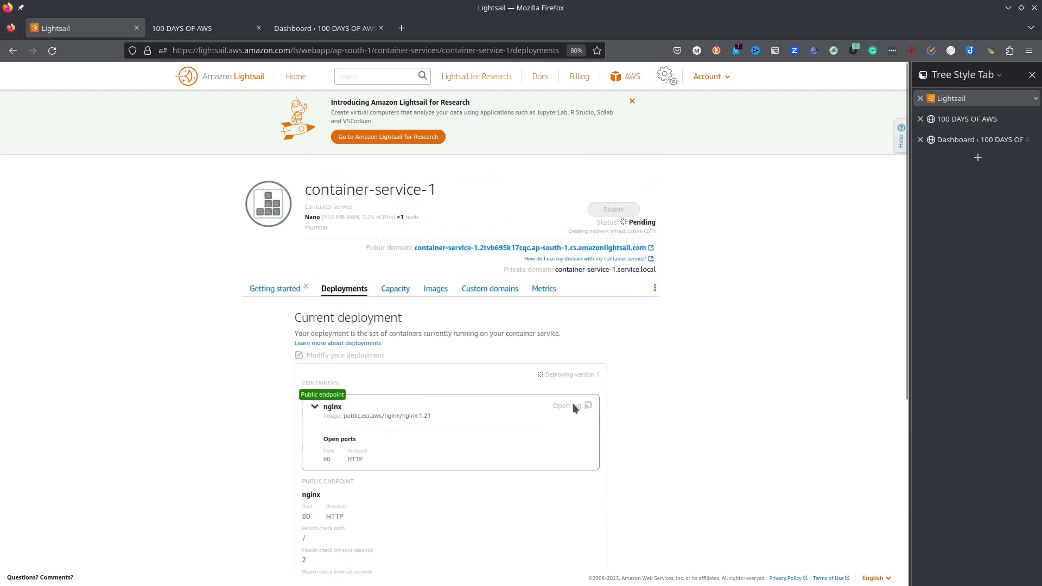
Examine the nginx container's log entries, including its startup messages and health-check requests, and close the log window
click(277, 289)
scroll(366, 344, down, 3)
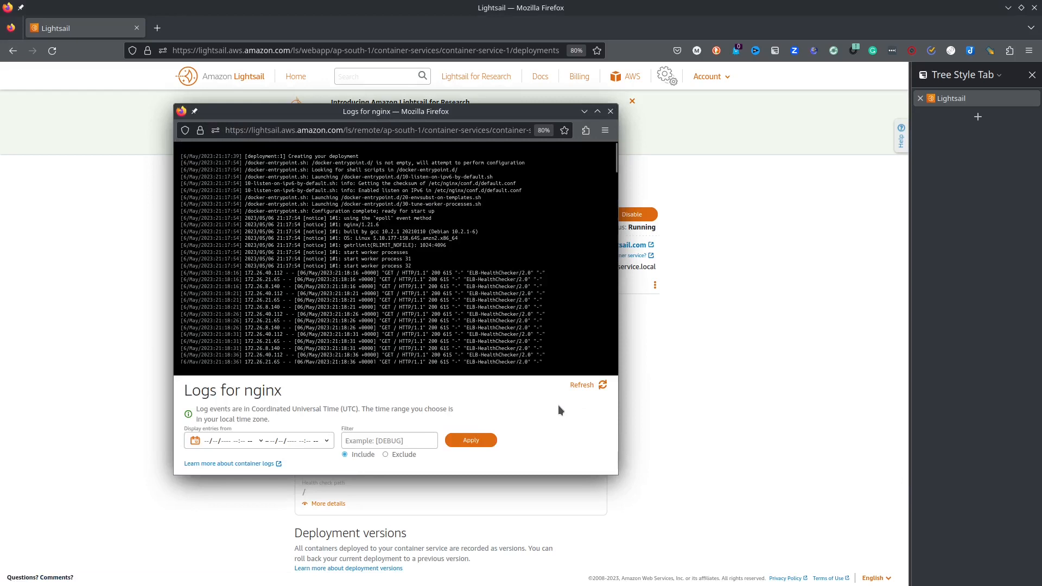
scroll(421, 205, down, 20)
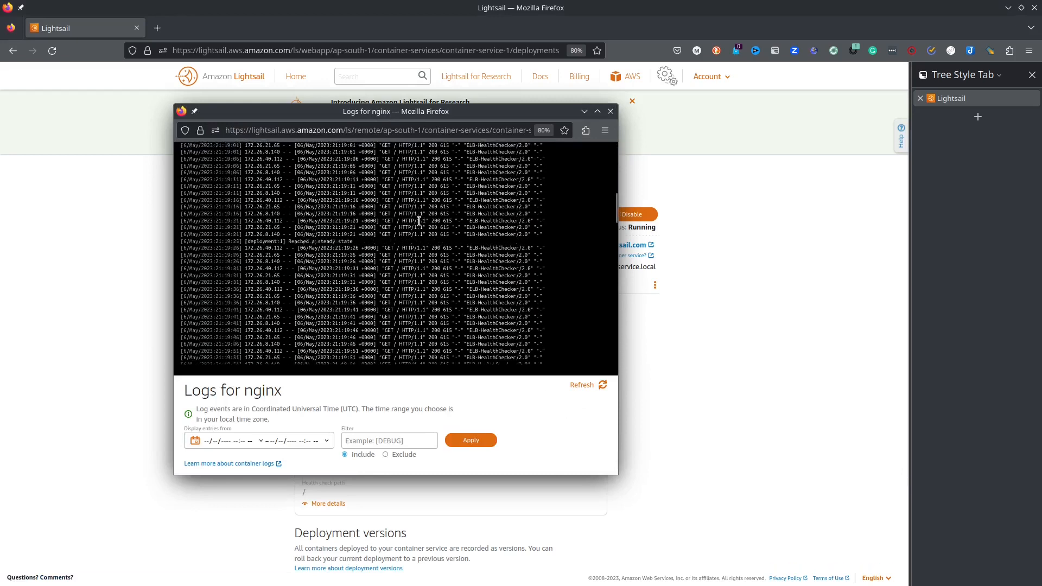
scroll(419, 221, up, 5)
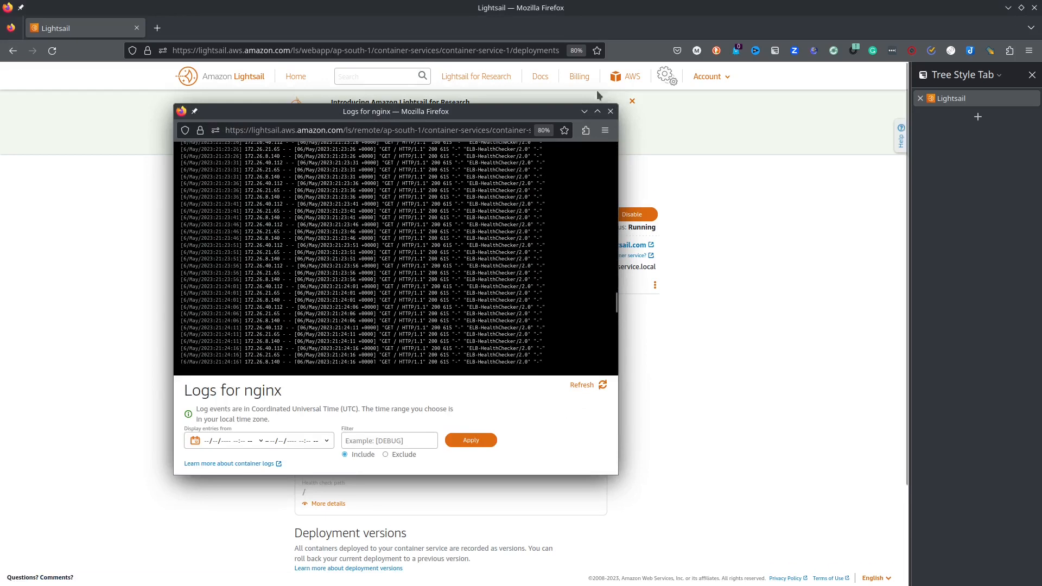
click(611, 112)
Review the deployment versions, open the container service's public domain in a new tab and return to the Lightsail page
scroll(713, 400, down, 3)
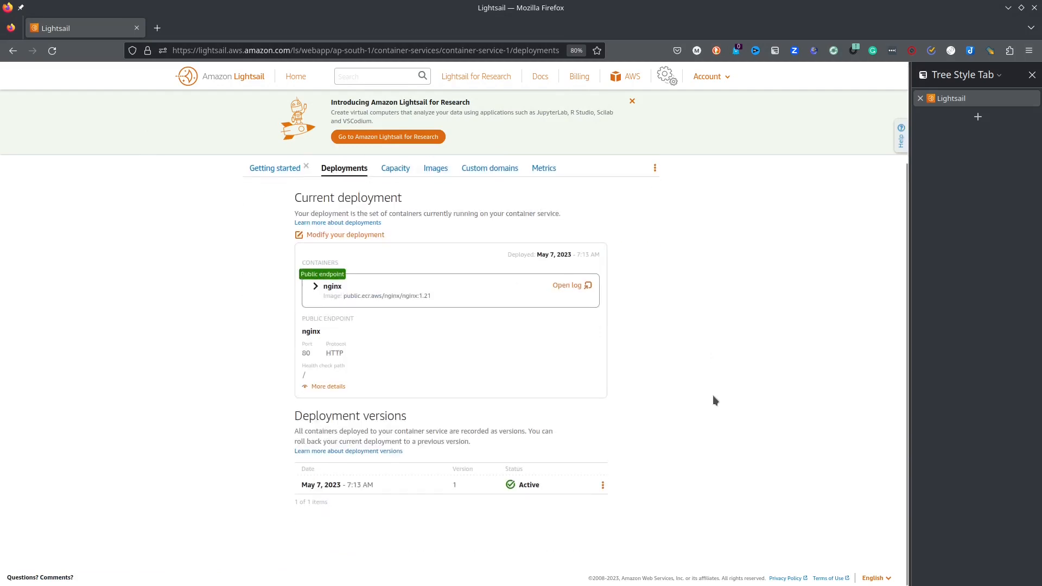
scroll(713, 400, up, 3)
click(579, 251)
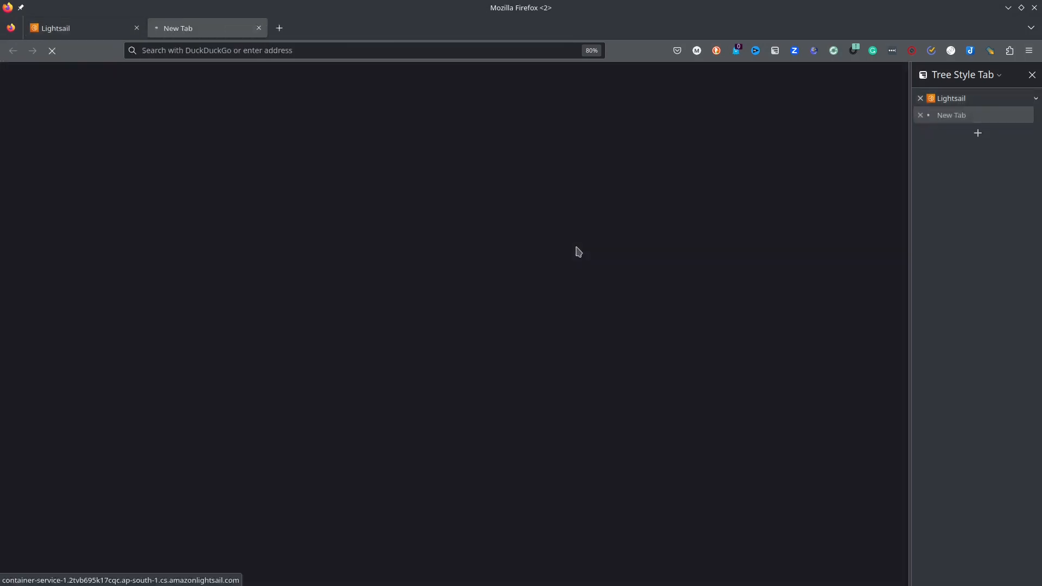
click(91, 30)
Examine the current deployment's editable container, launch command, open port and public endpoint settings, and cancel without saving
scroll(439, 325, down, 3)
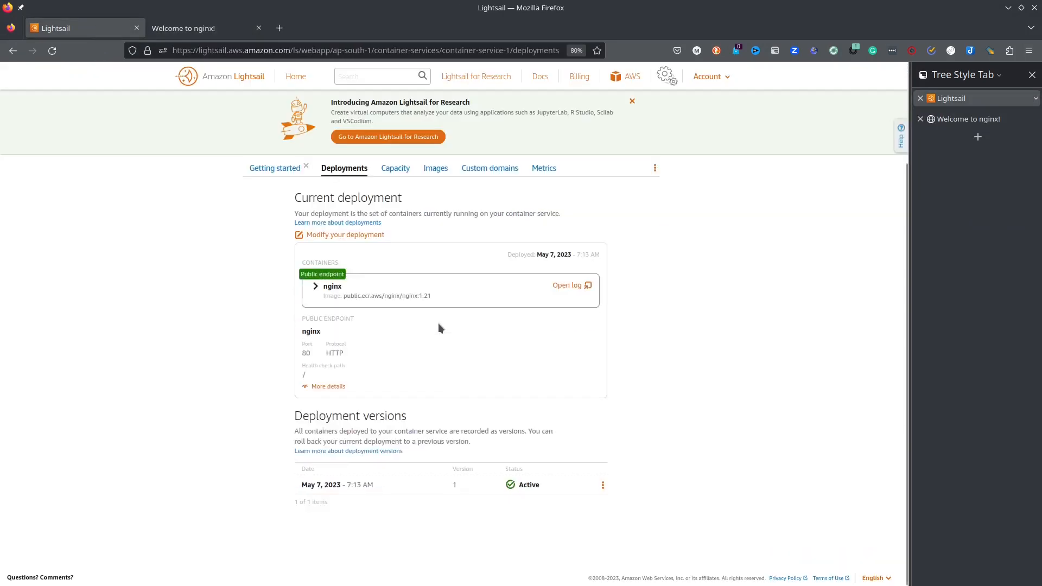
scroll(435, 324, up, 2)
click(372, 296)
scroll(608, 331, down, 2)
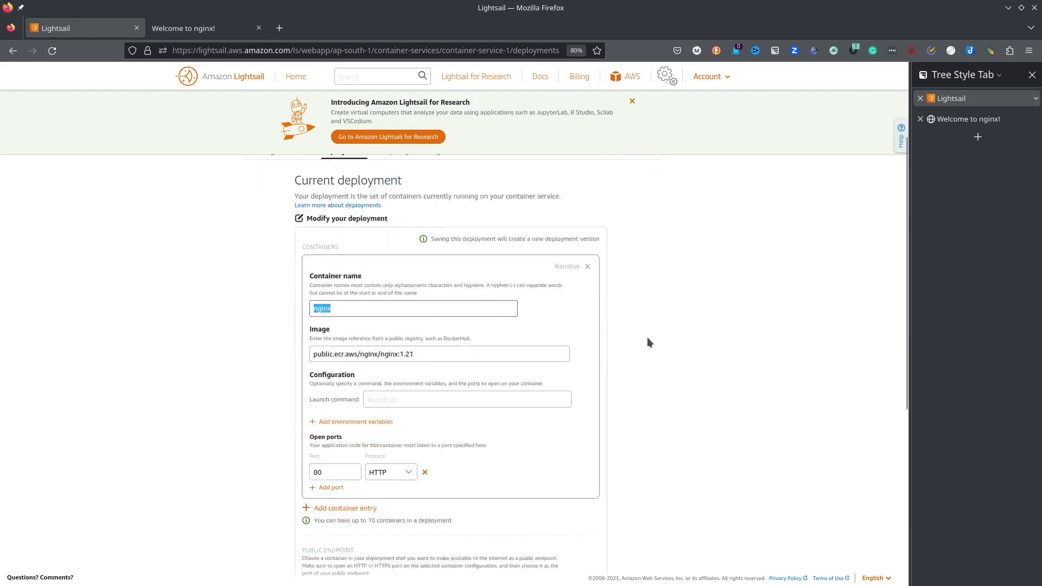
scroll(668, 342, down, 3)
click(685, 342)
click(409, 299)
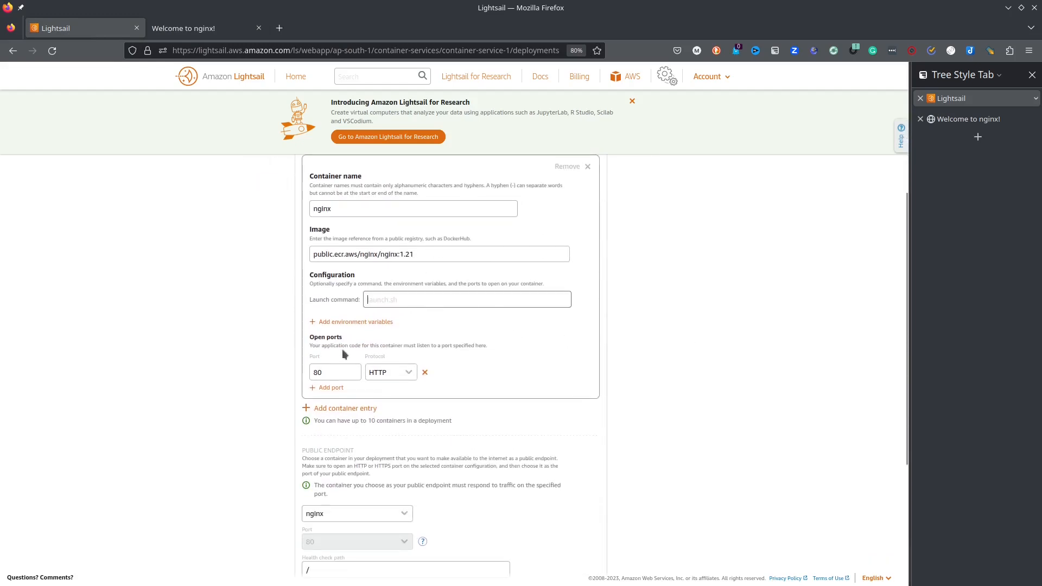
scroll(383, 395, down, 3)
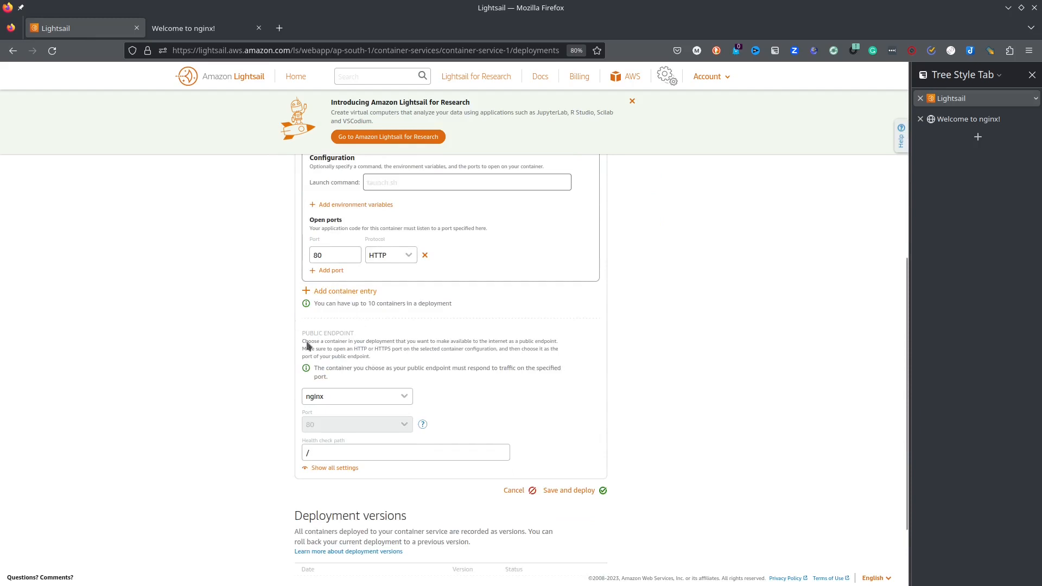
scroll(296, 430, down, 3)
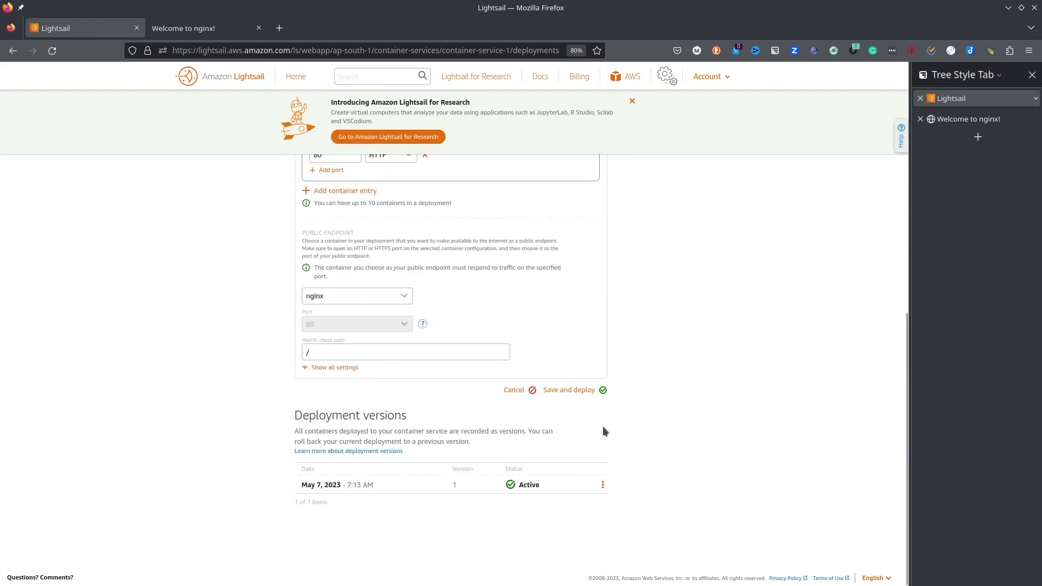
click(515, 391)
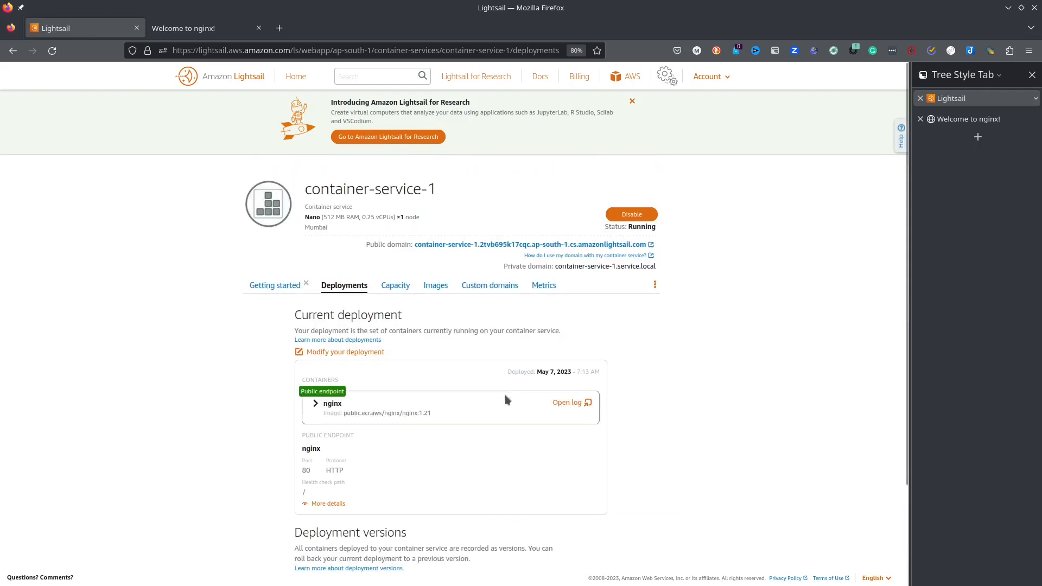
Review the running container service's getting-started, capacity, stored images and custom domains pages and its CPU utilization graph
click(287, 286)
click(395, 286)
scroll(441, 315, down, 1)
click(432, 277)
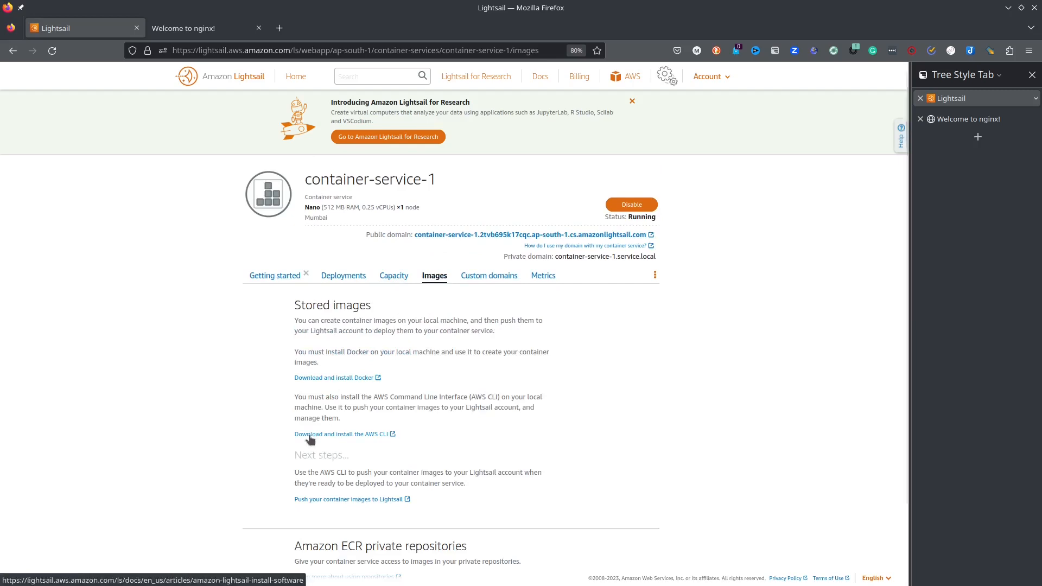
click(480, 281)
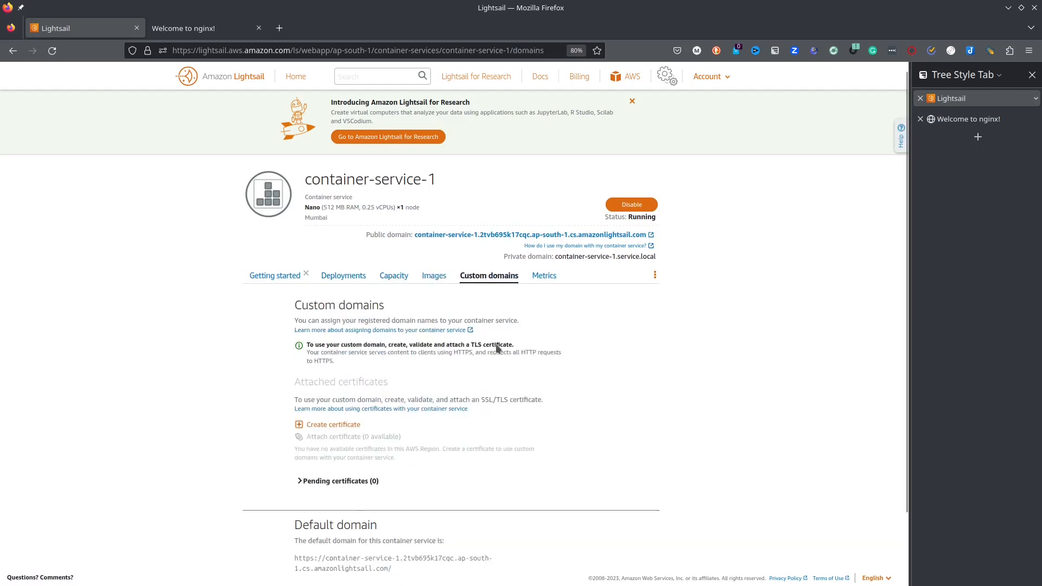
click(553, 280)
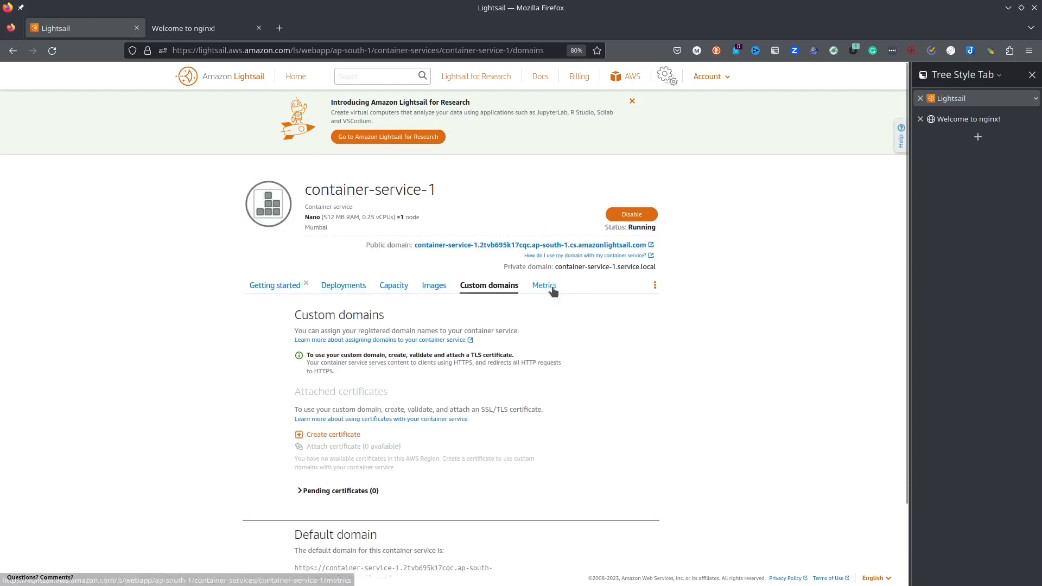
scroll(678, 341, down, 2)
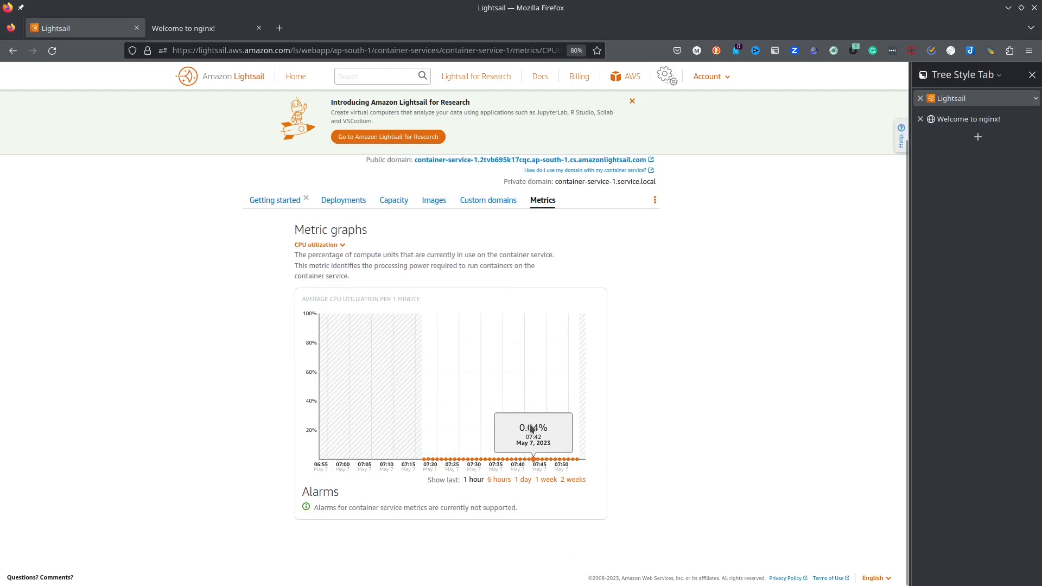
Examine the certificate creation dialog for custom domains, cancel it, check the default domain section and return to the metrics
click(488, 200)
click(337, 346)
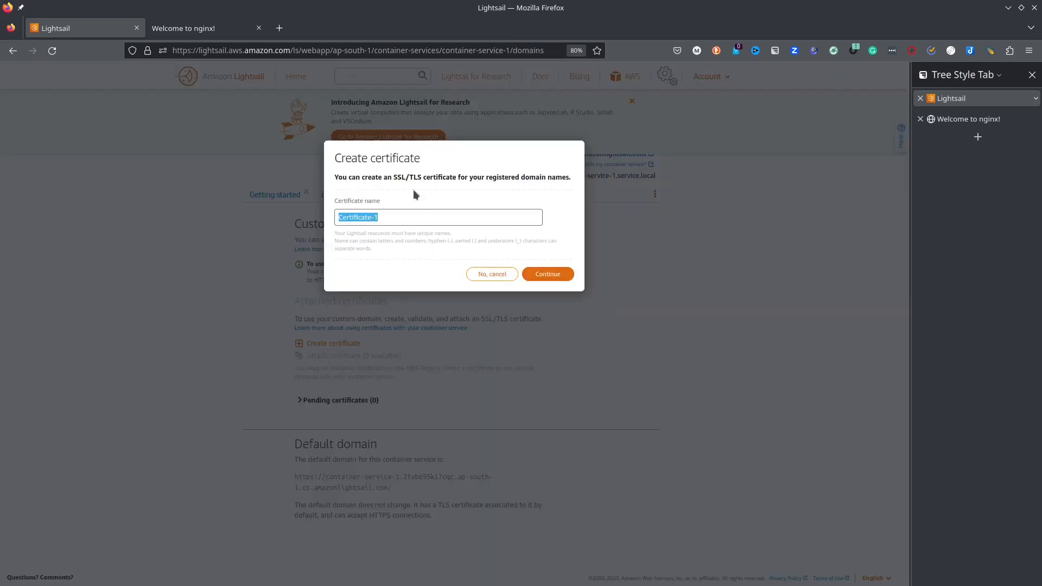
click(493, 274)
drag(416, 490, 379, 430)
click(379, 432)
click(542, 196)
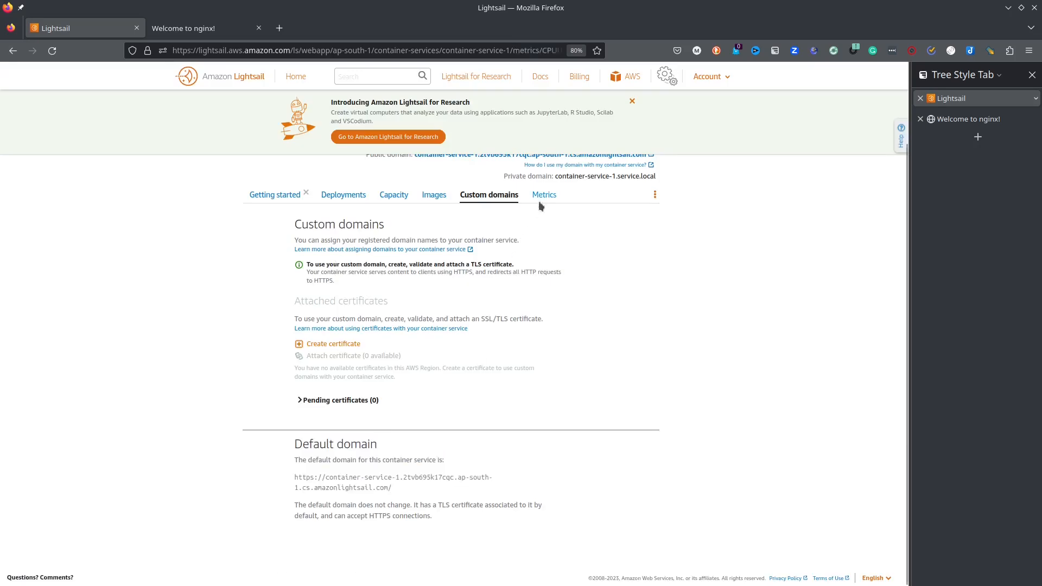
Copy the container service's private domain and switch to the Konsole terminal connected to the Bitnami instance
mouse_move(558, 182)
mouse_down()
mouse_move(661, 187)
mouse_move(555, 182)
mouse_up()
key(ctrl+c)
key(alt+Tab)
key(alt+Tab)
key(alt+Tab)
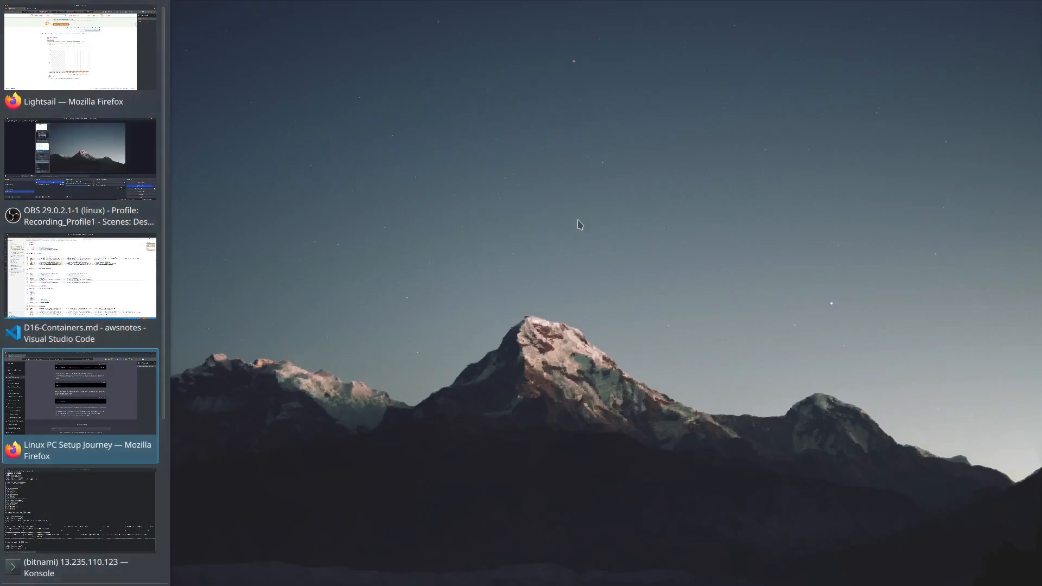
key(alt+Tab)
Exit the MySQL session on the Bitnami instance and clear the terminal
text(e)
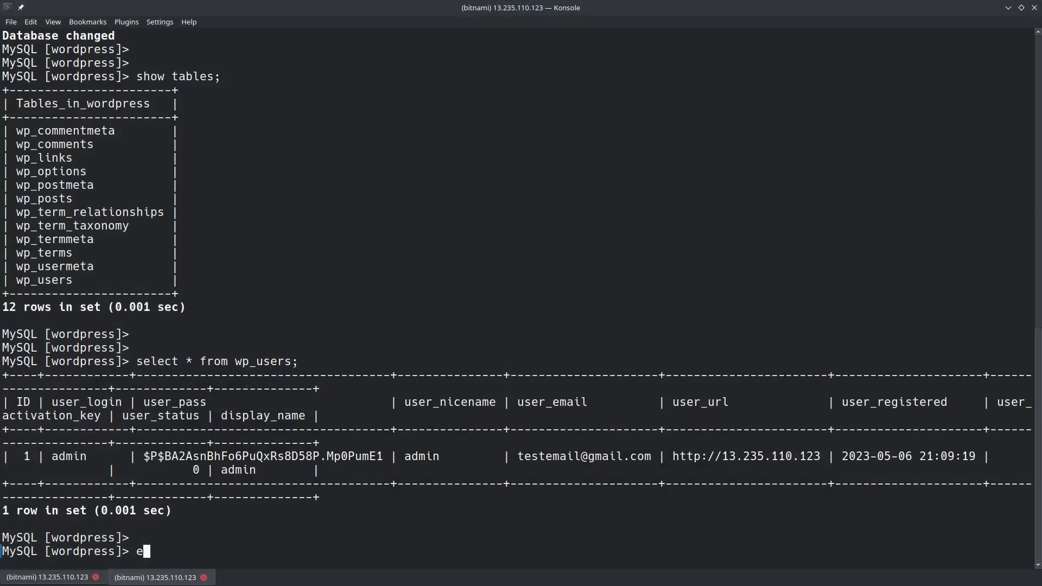
text(xit)
key(Return)
key(Return)
key(Return)
text(clear)
key(Return)
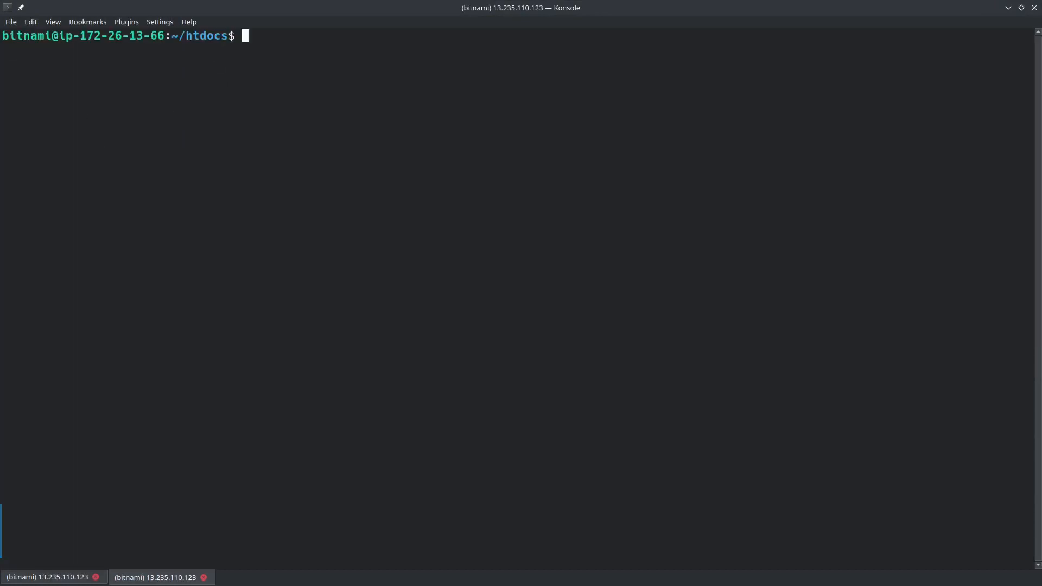
Request container-service-1.service.local with curl from the instance and highlight the returned HTML
key(Return)
key(Return)
text(curl)
key(ctrl+shift+v)
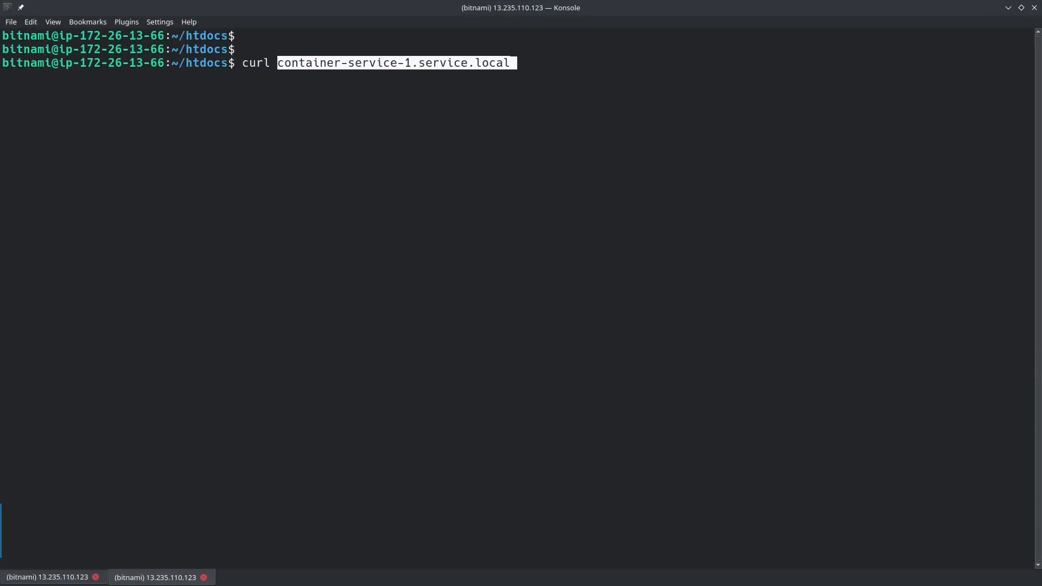
key(Return)
key(Return)
drag(92, 374, 7, 77)
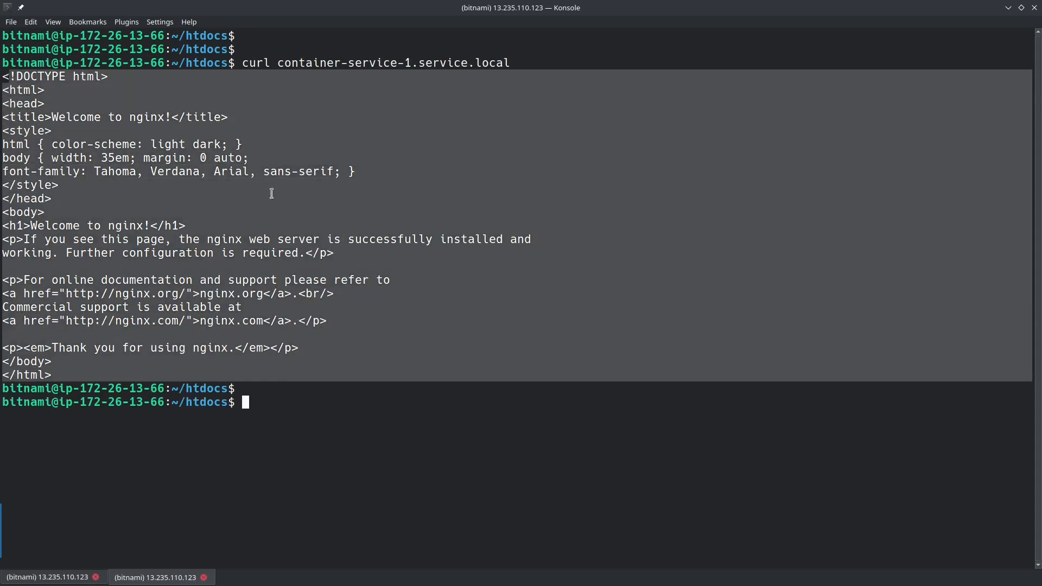